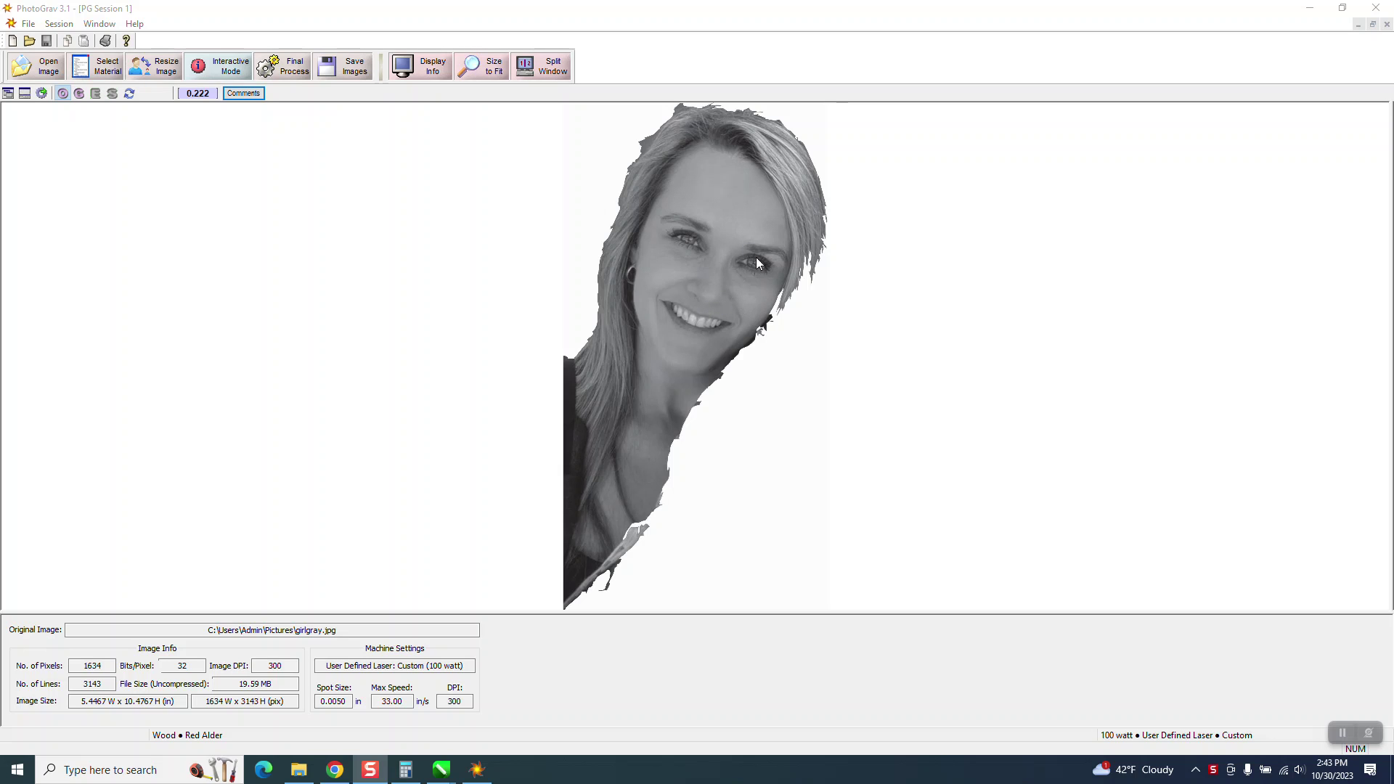
Choose Black Granite as the engraving material and accept the image size of 5.447 x 10.477 inches at 300 dpi.
click(99, 76)
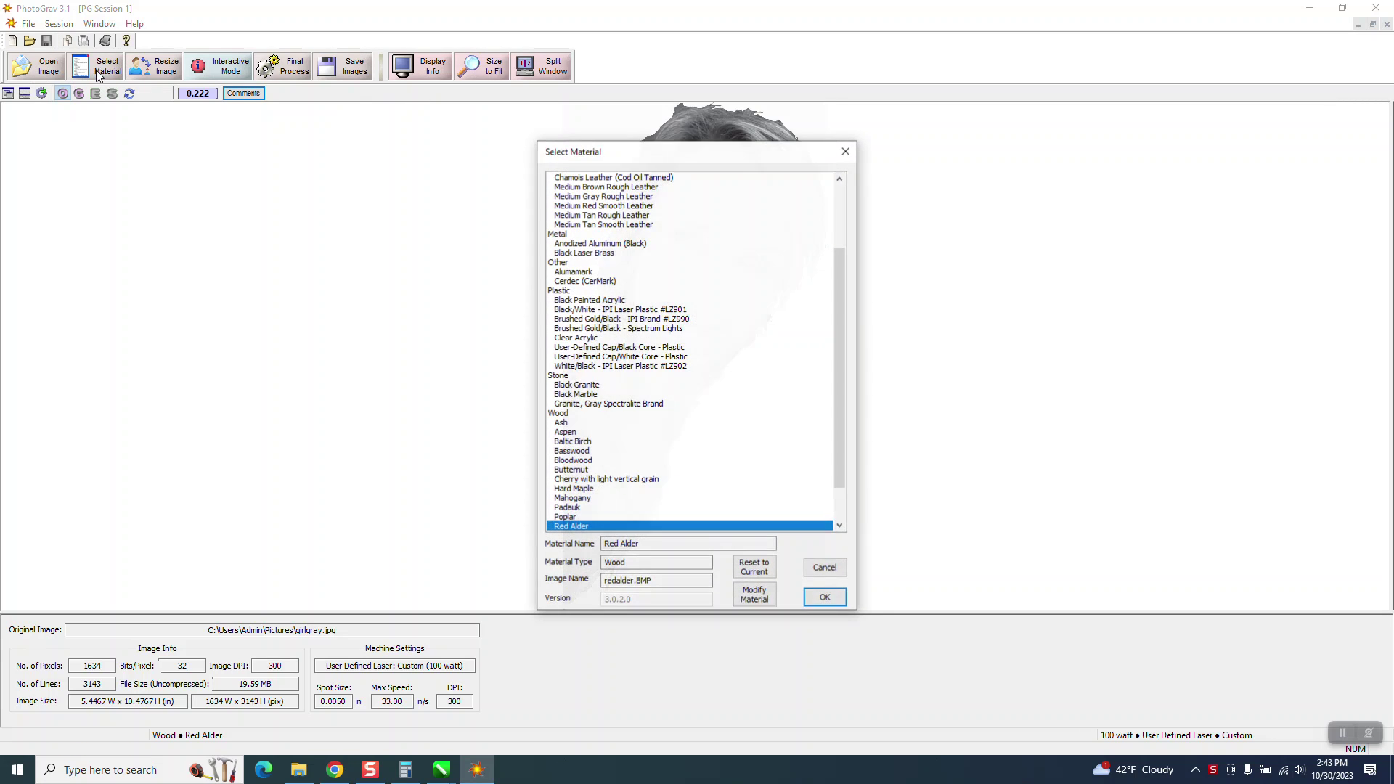
click(585, 385)
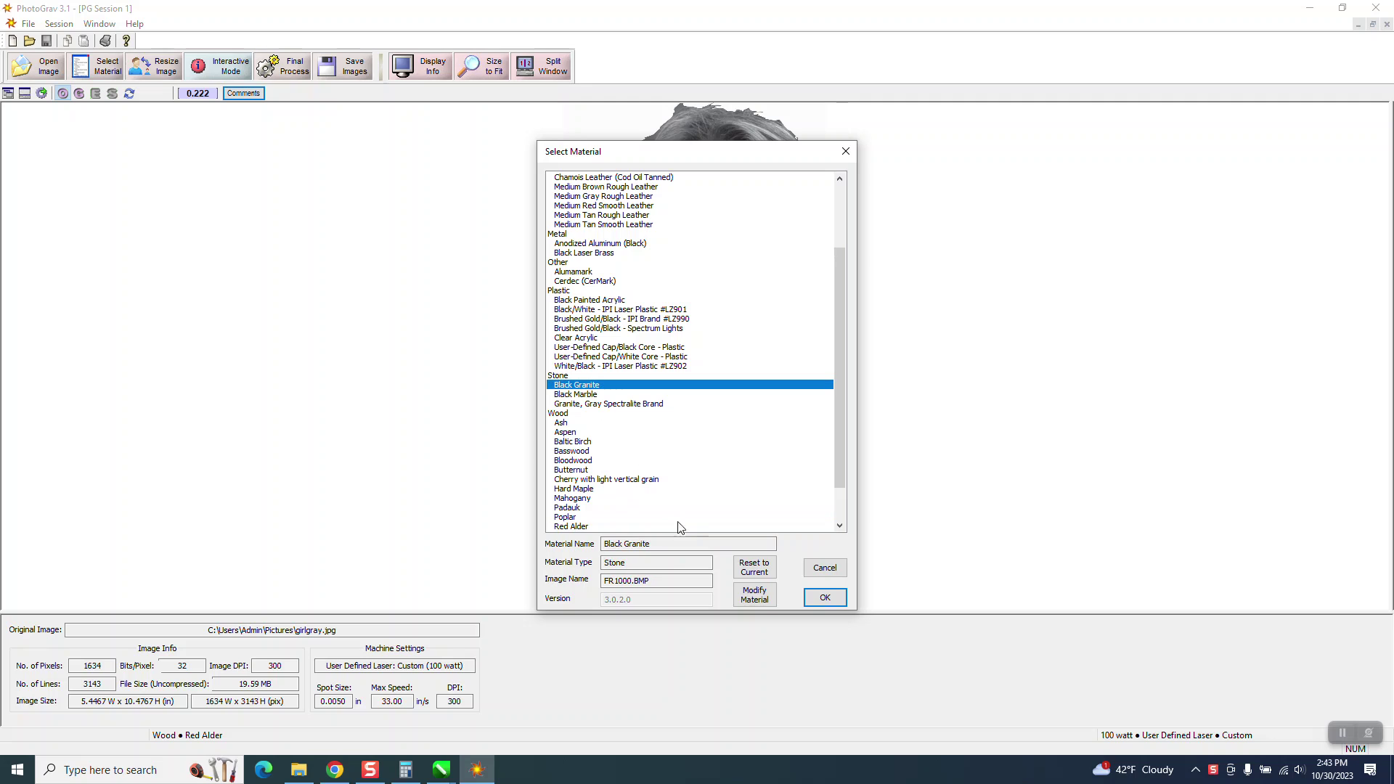
click(818, 601)
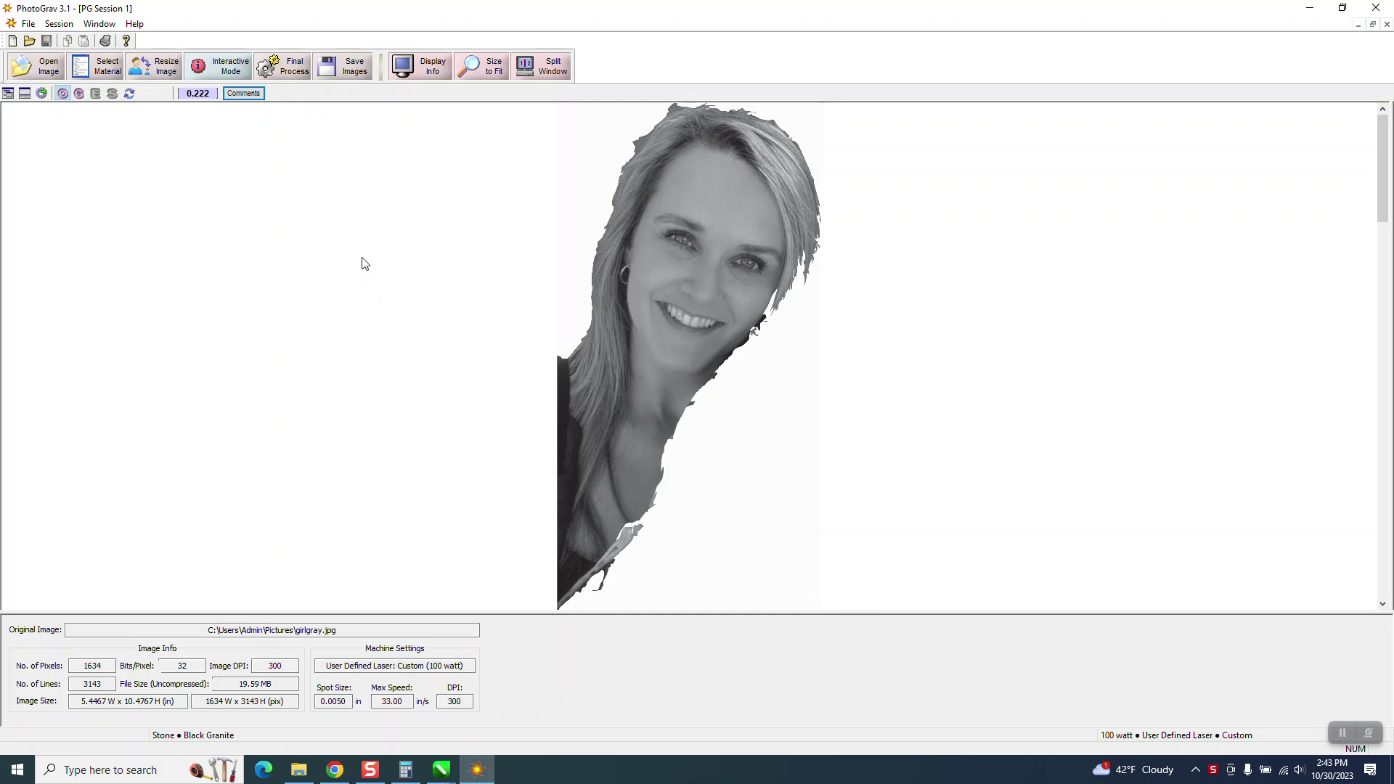
click(156, 68)
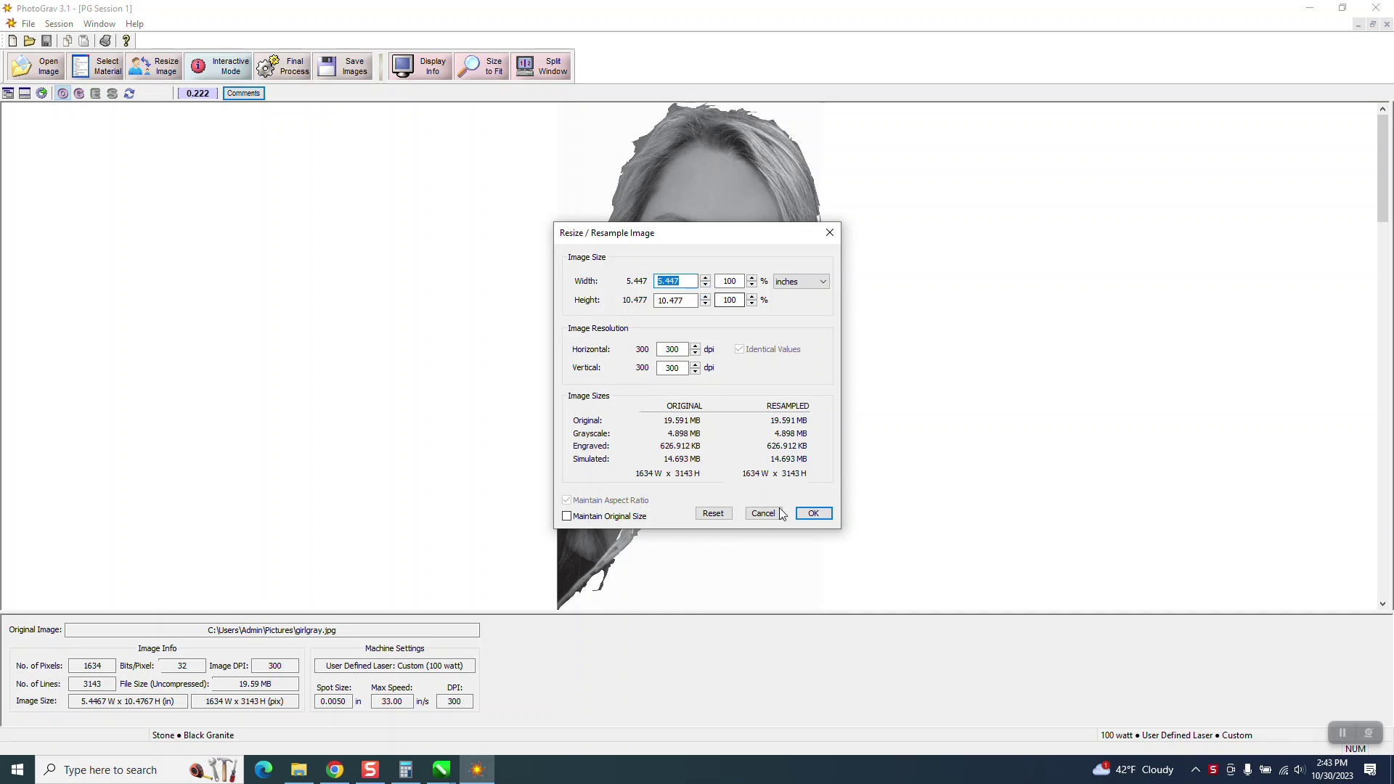
click(813, 514)
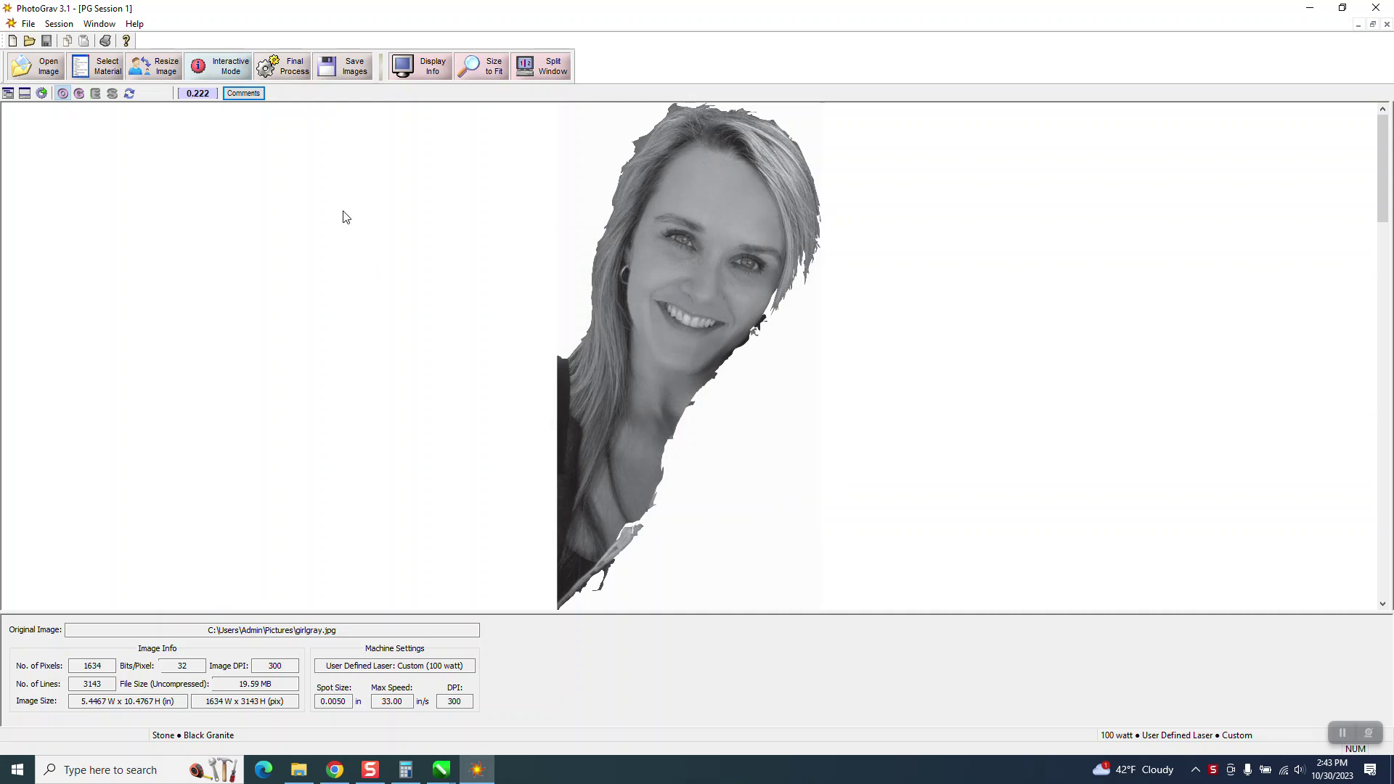
Enter interactive mode and set the Enhance Edges extent to 29% and strength to 58%.
click(246, 72)
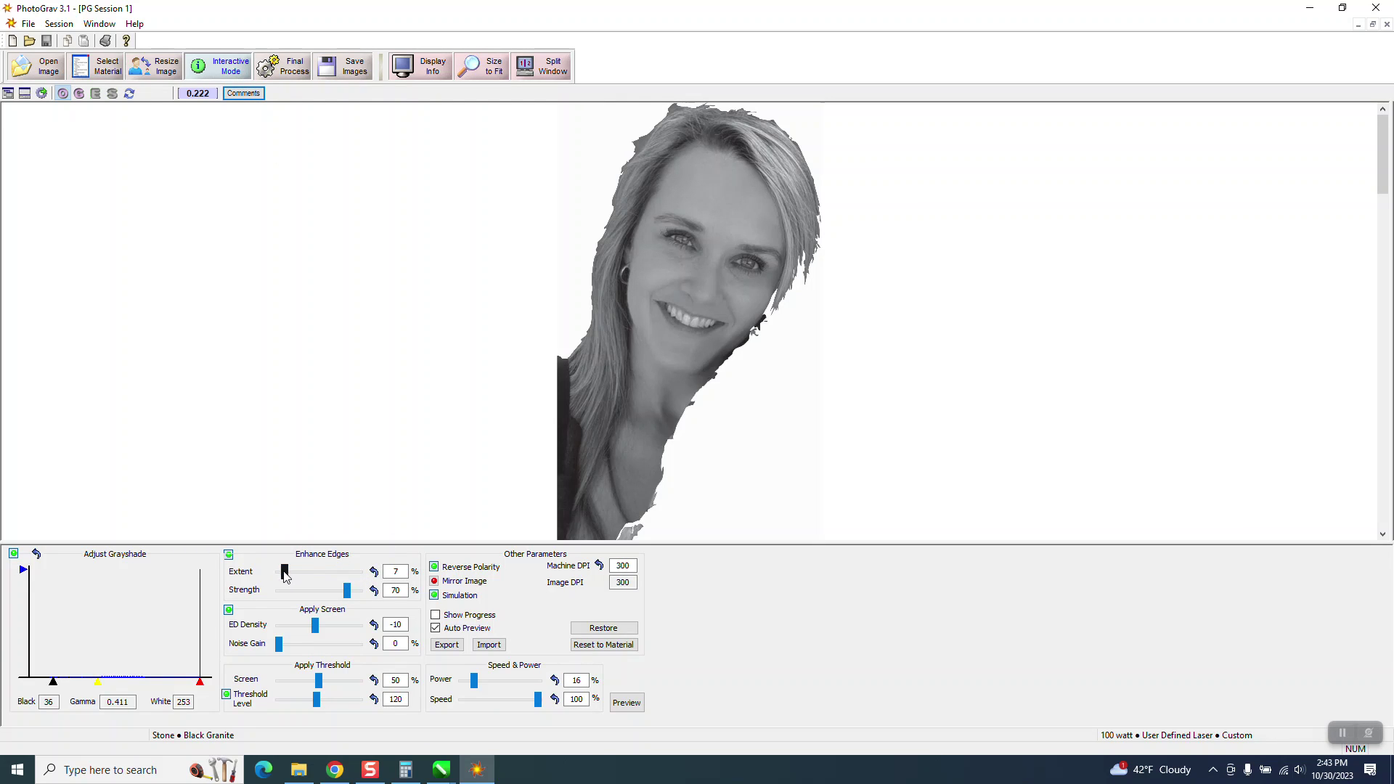
drag(296, 573, 304, 573)
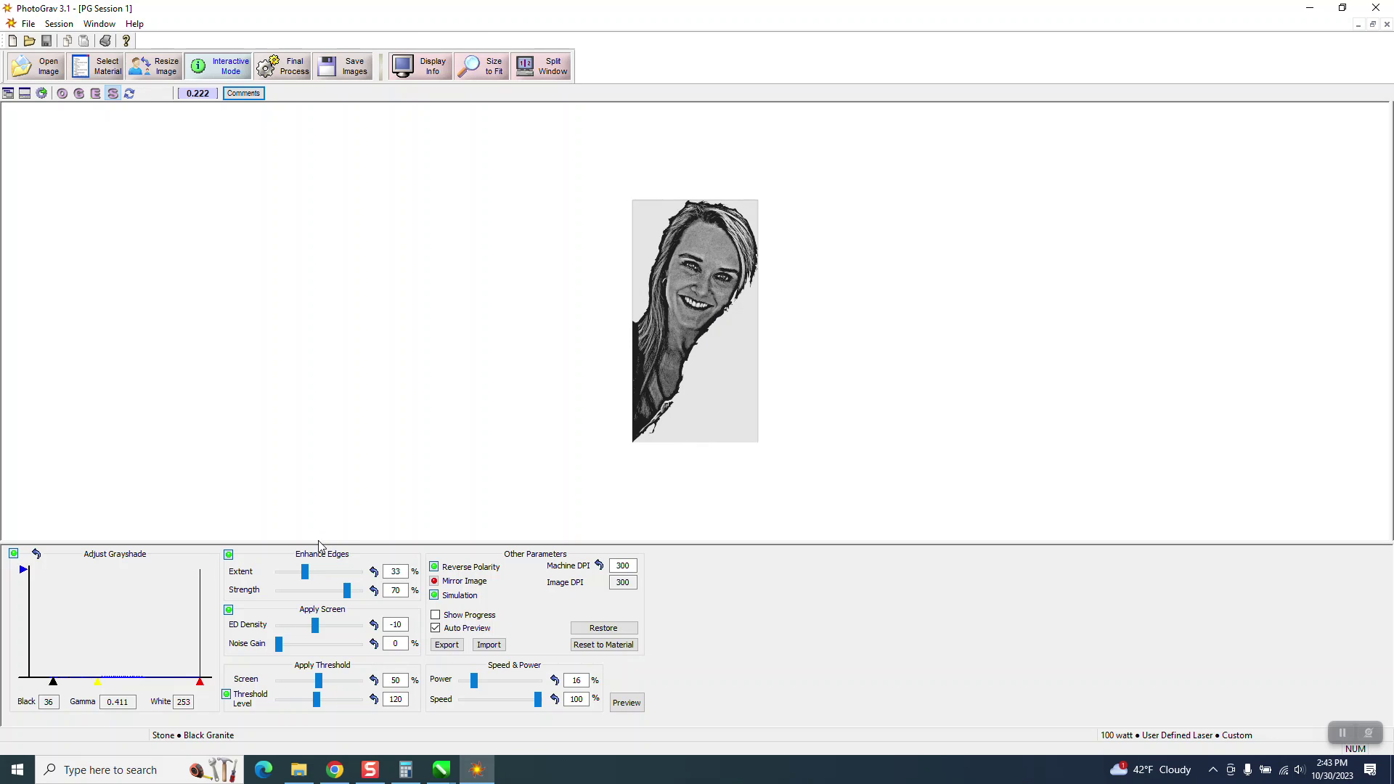
drag(305, 572, 291, 572)
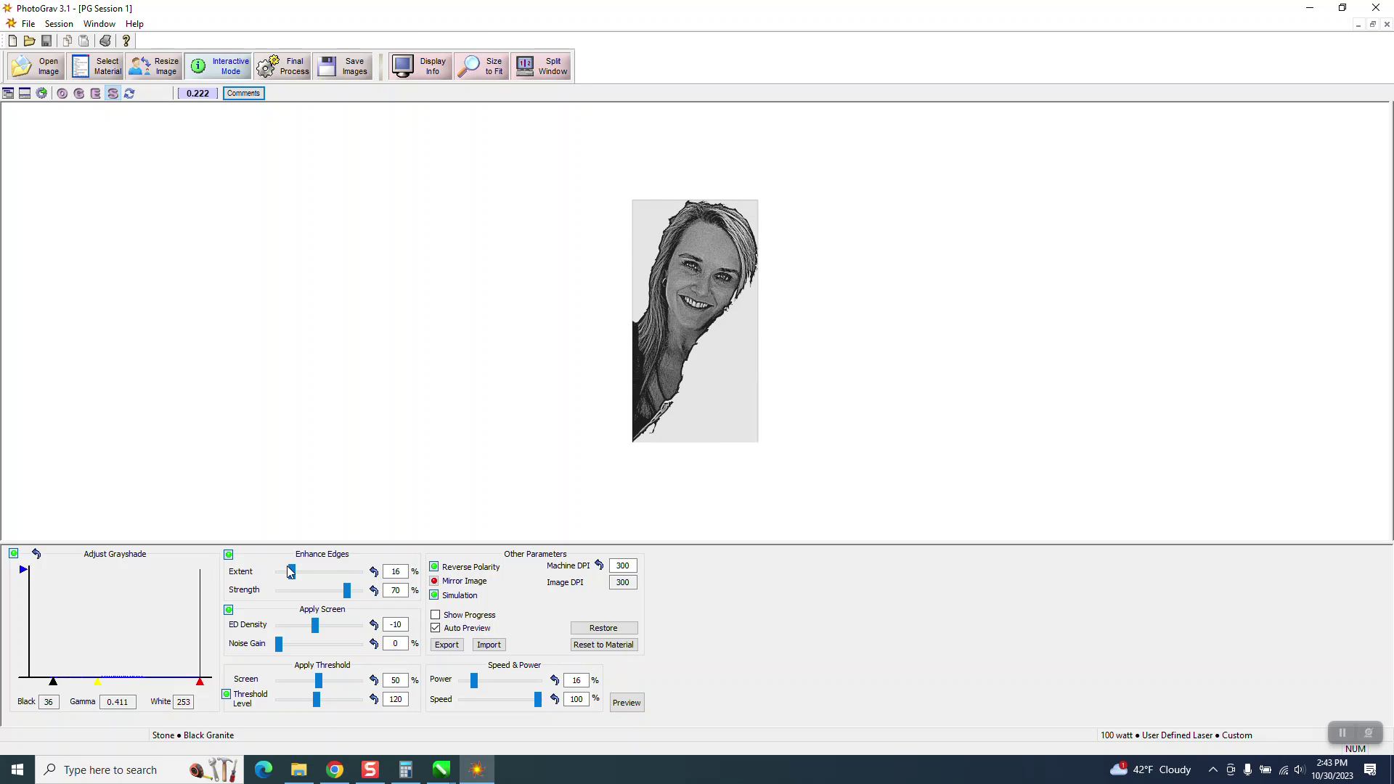
drag(276, 578, 303, 578)
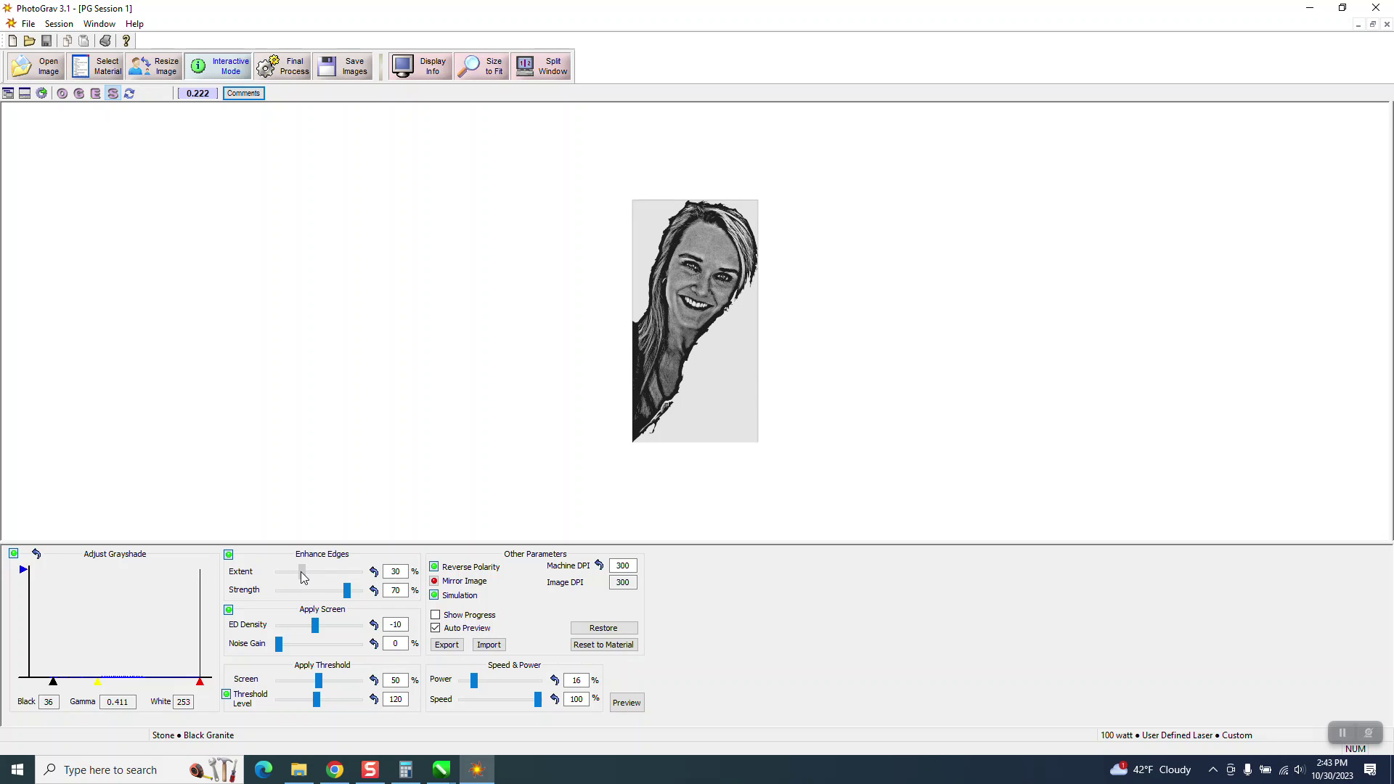
mouse_move(347, 590)
mouse_down()
mouse_move(323, 587)
mouse_move(339, 588)
mouse_up()
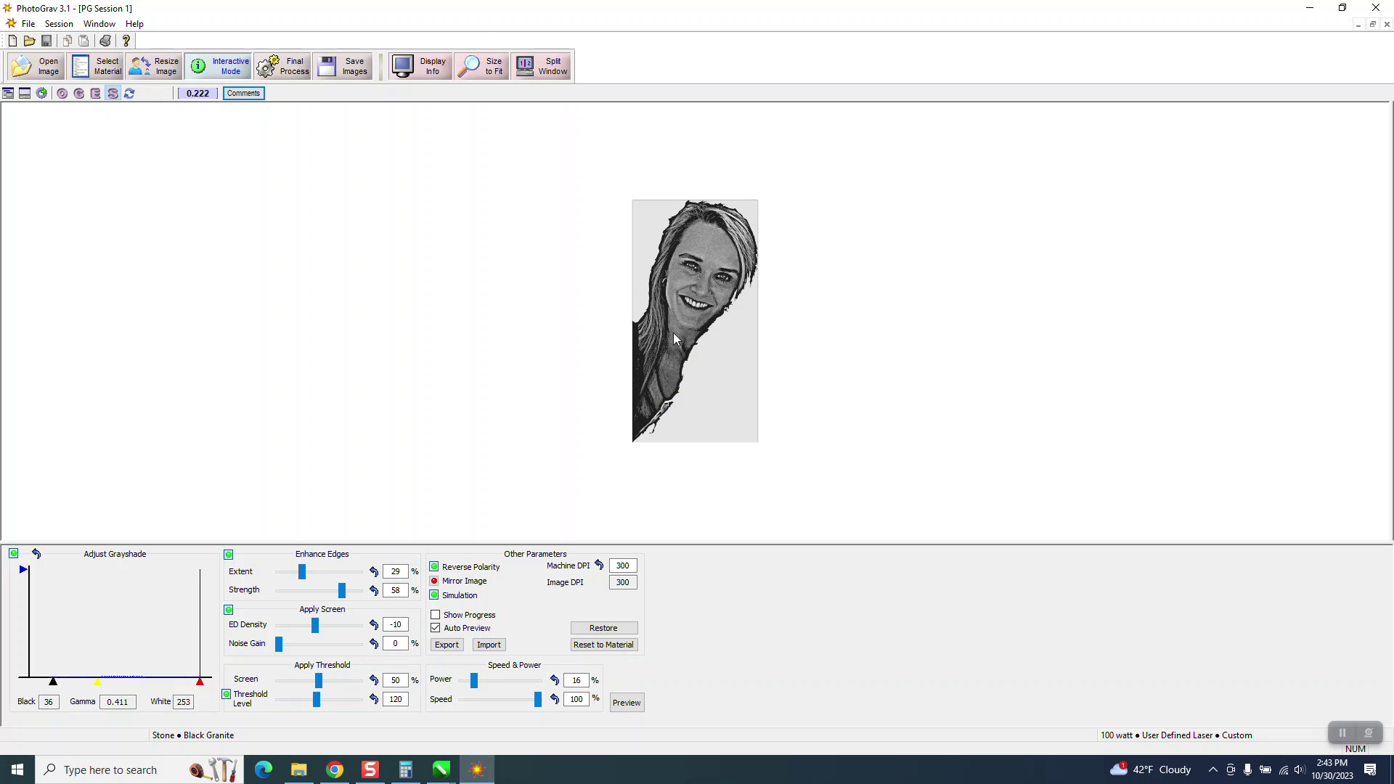
Run the final process and save the engraved image as girlgray (ENGR)2 in the Pictures folder.
click(287, 67)
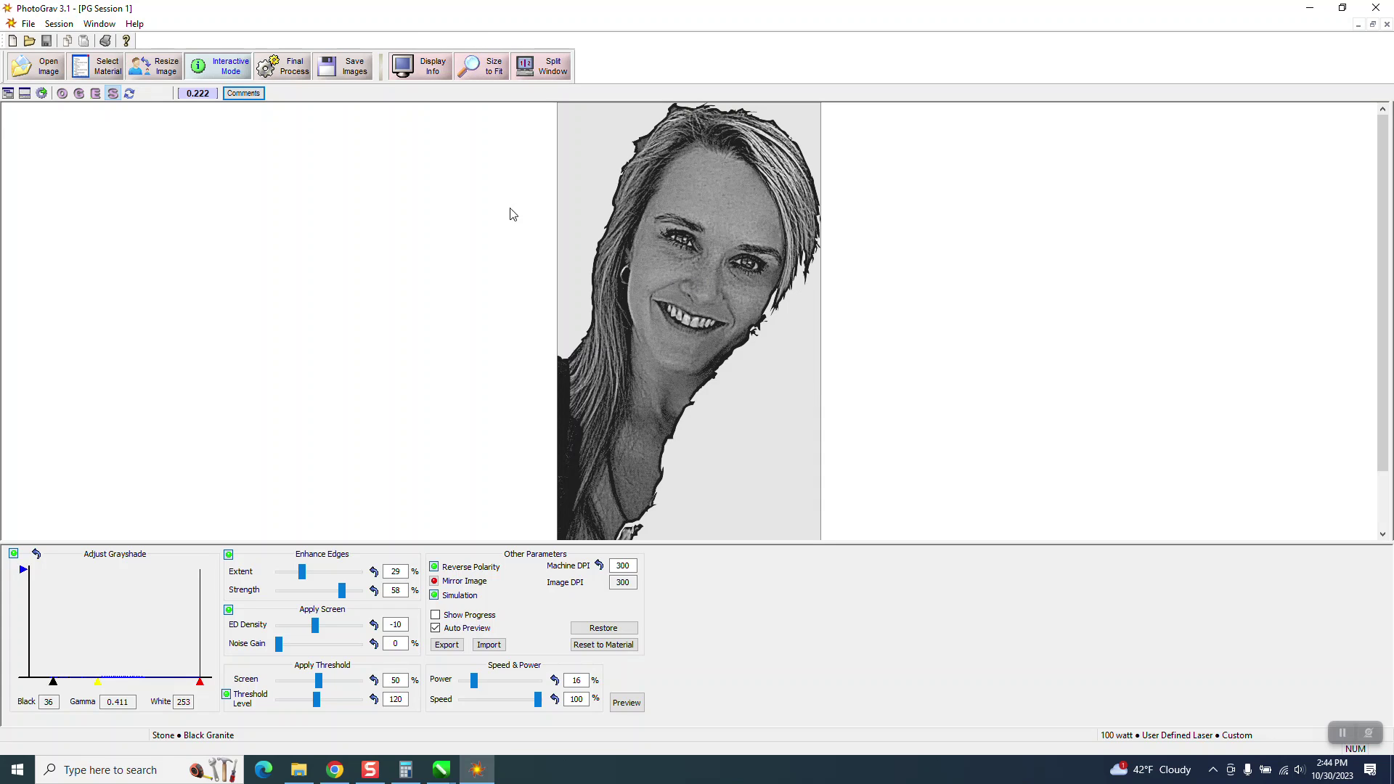
click(368, 77)
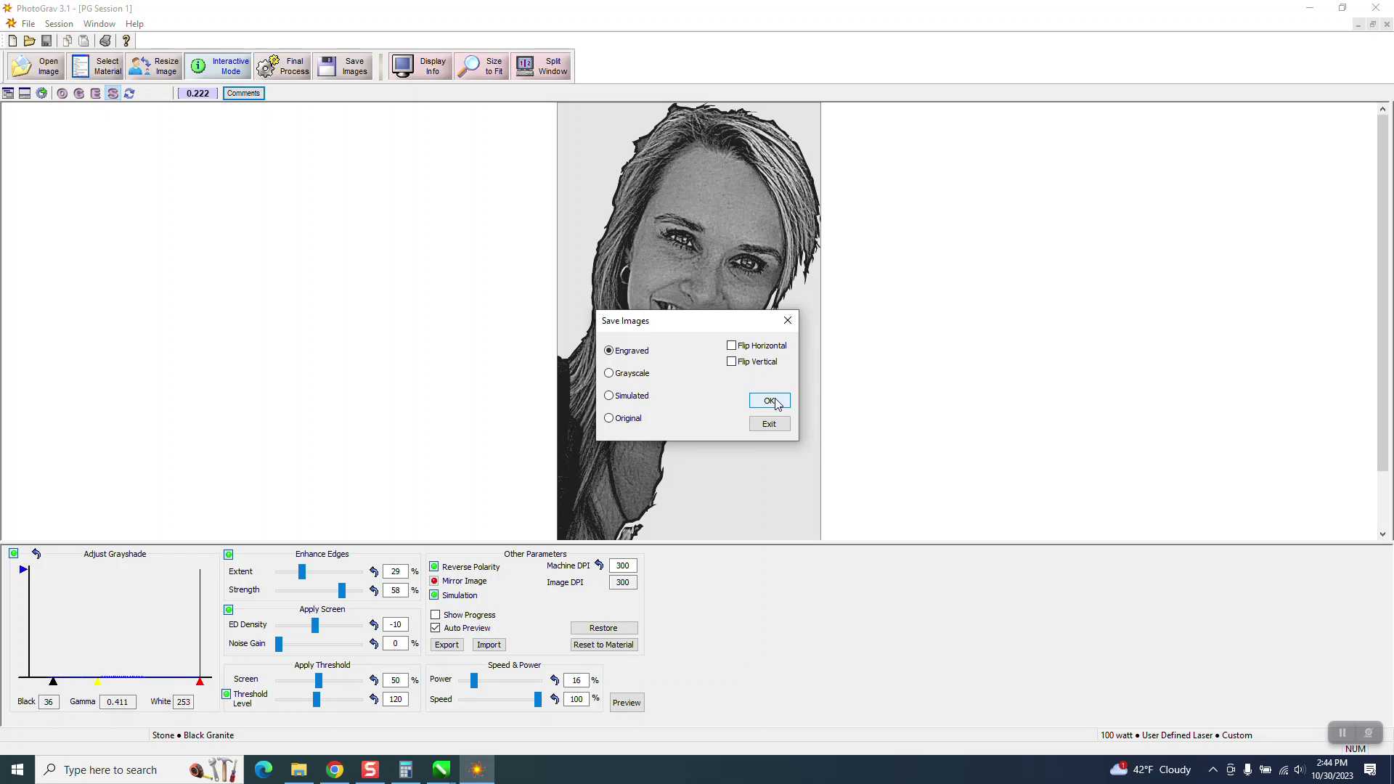
click(771, 401)
click(729, 490)
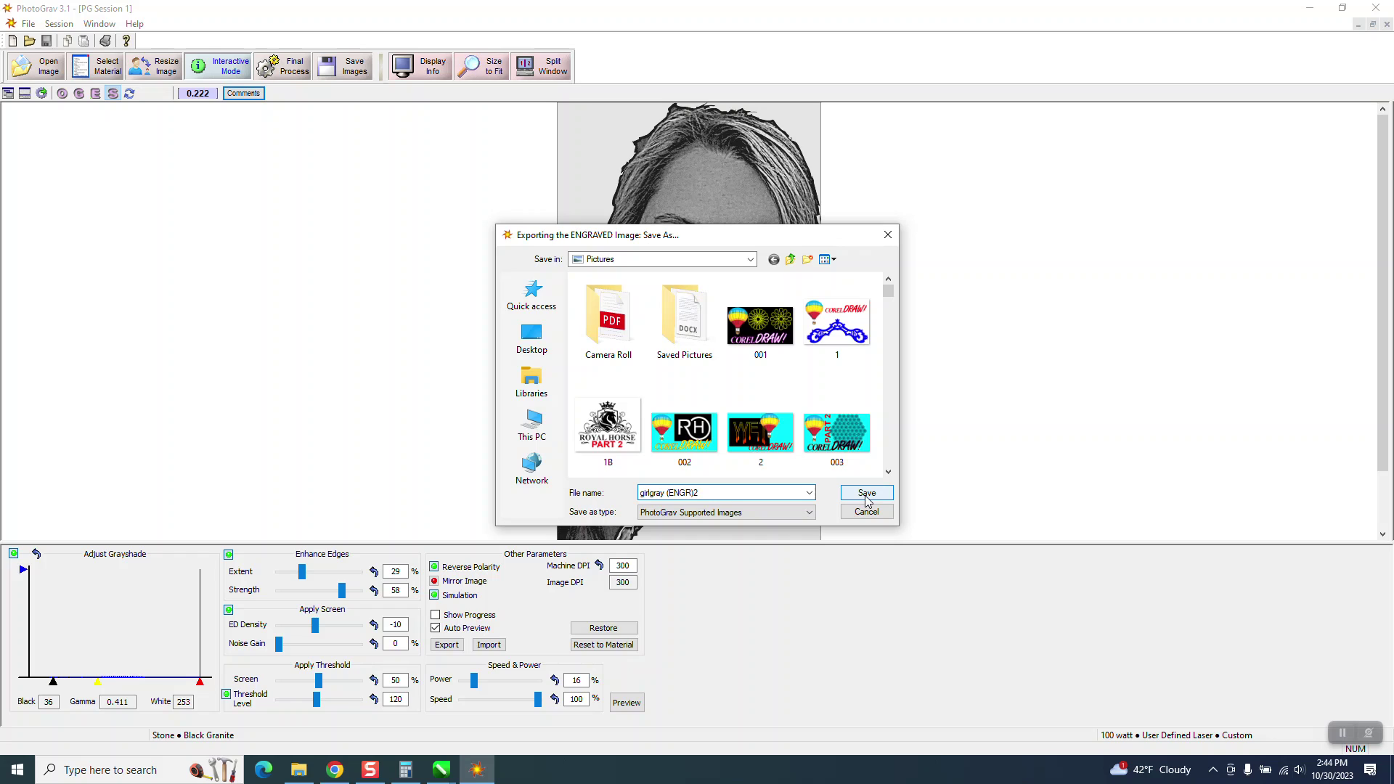
click(867, 495)
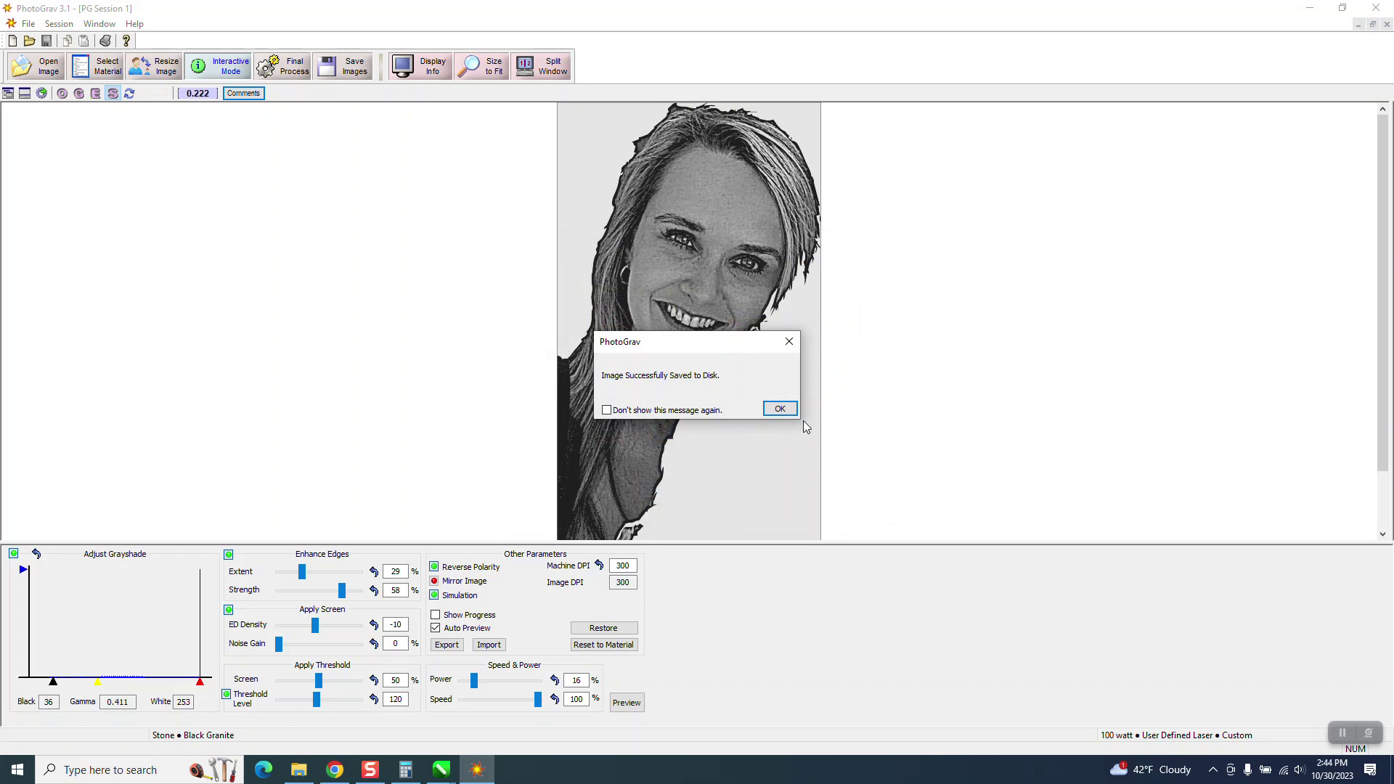
Switch to CorelDRAW and create a new blank document.
click(442, 769)
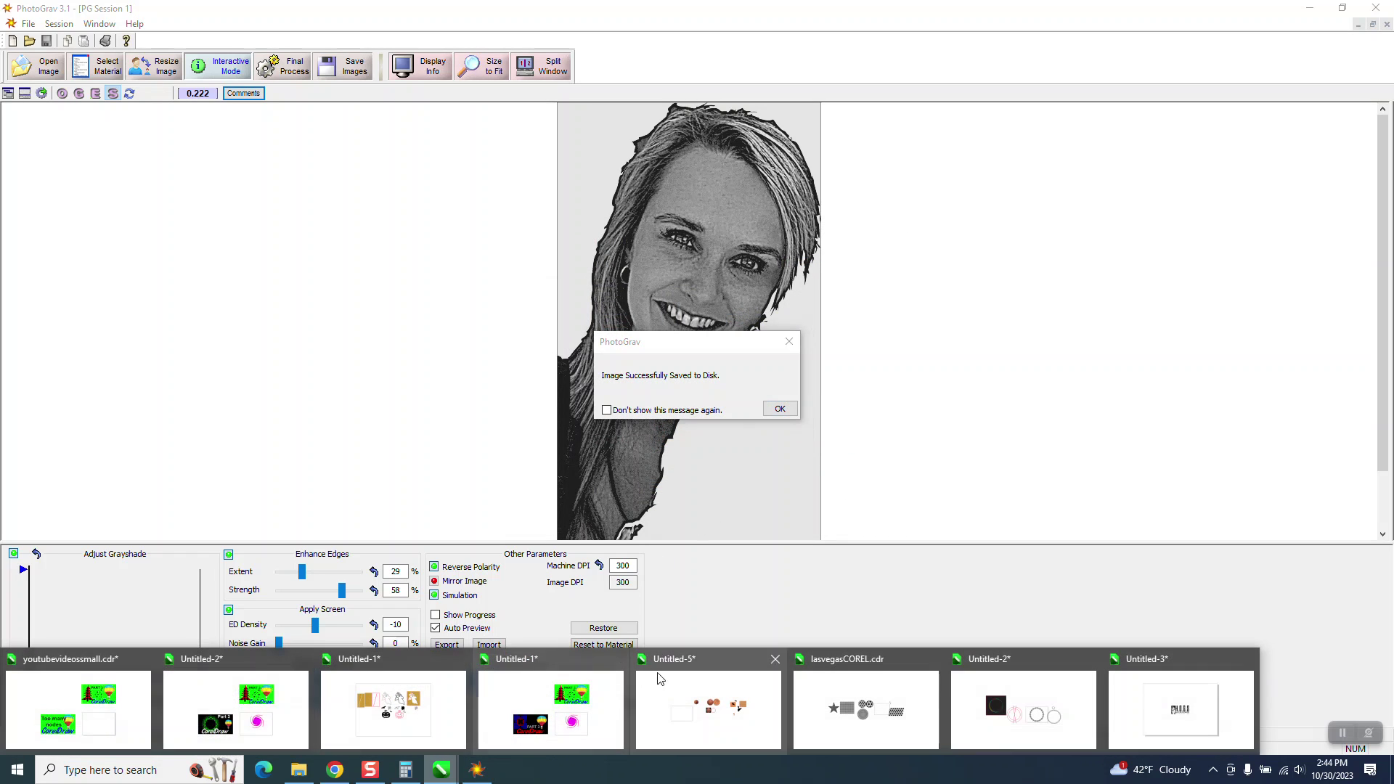
click(1115, 712)
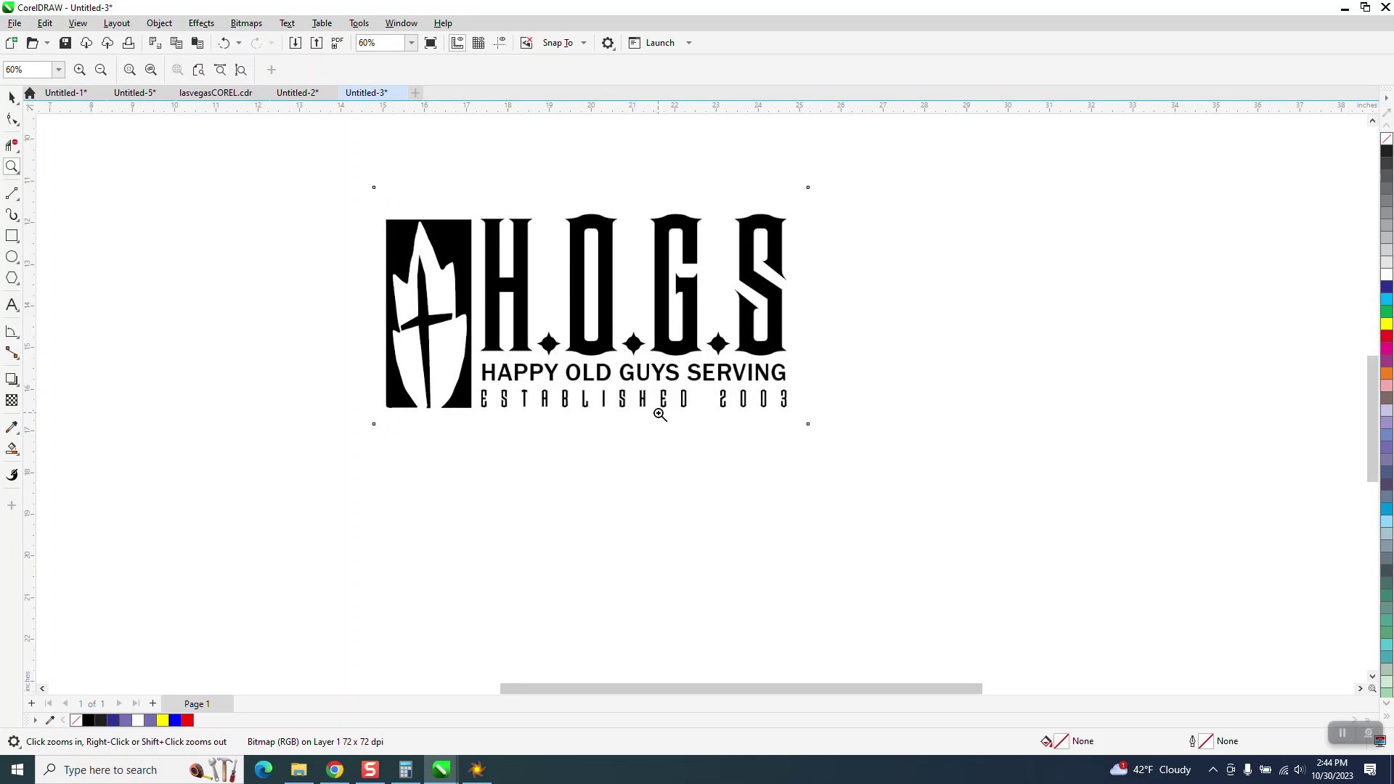
scroll(659, 415, down, 2)
click(416, 94)
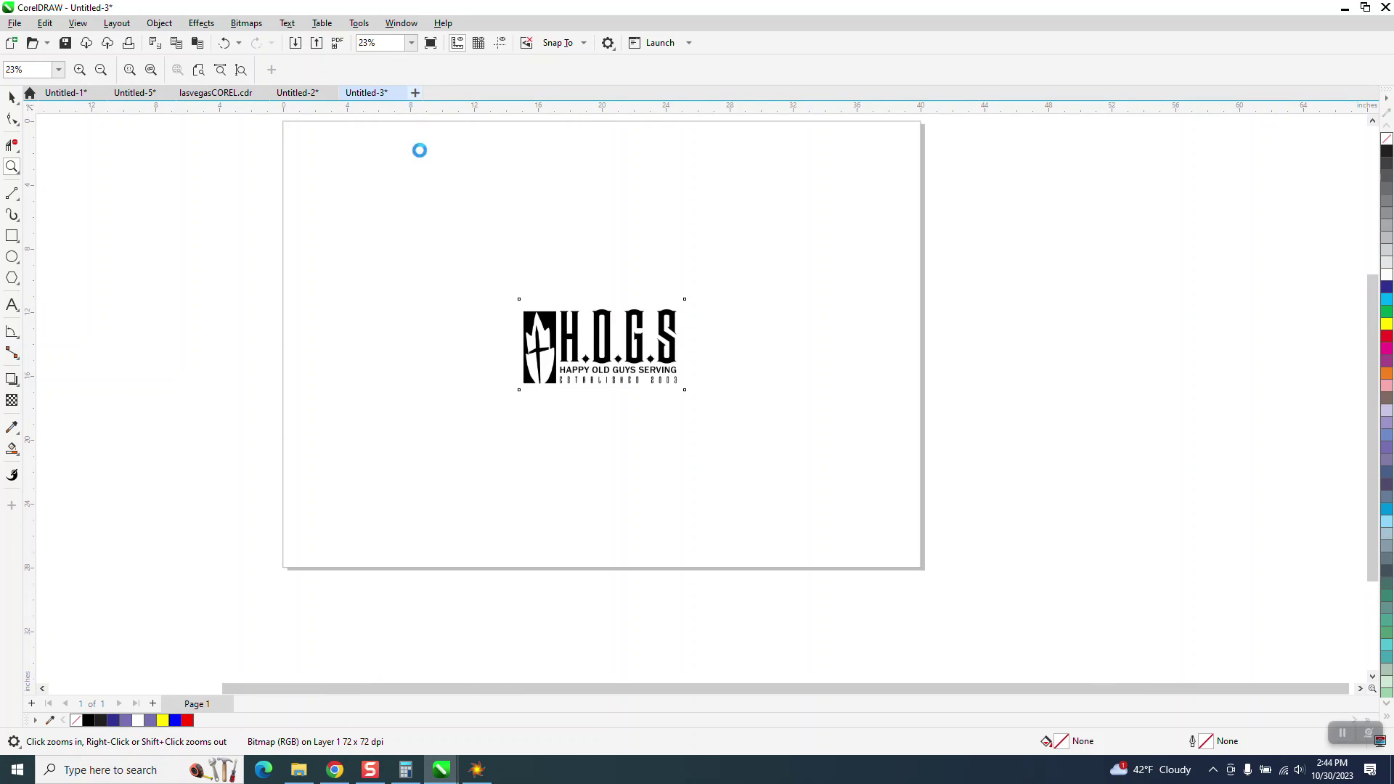
Import girlgray (ENGR)2.bmp from the Pictures folder and place it in the upper-left area of the page.
right_click(459, 280)
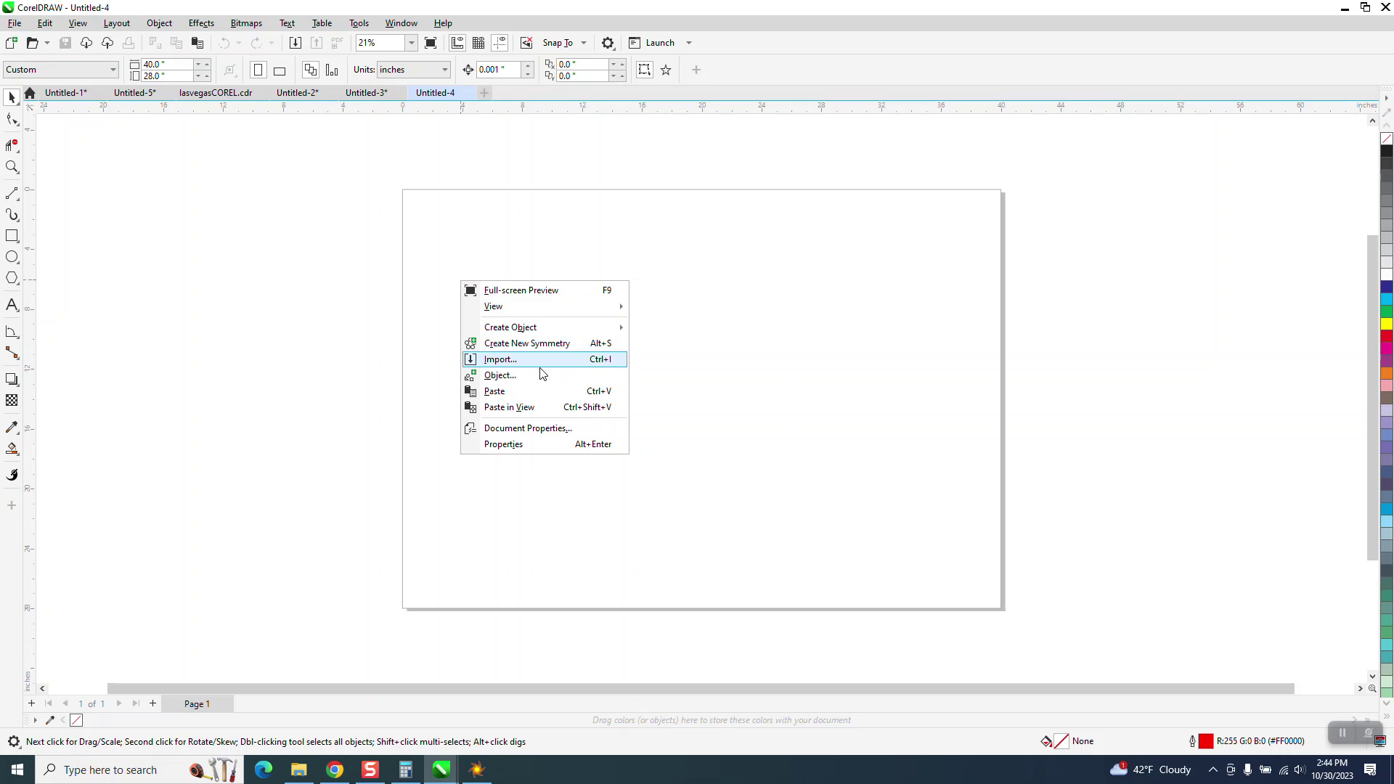
click(512, 360)
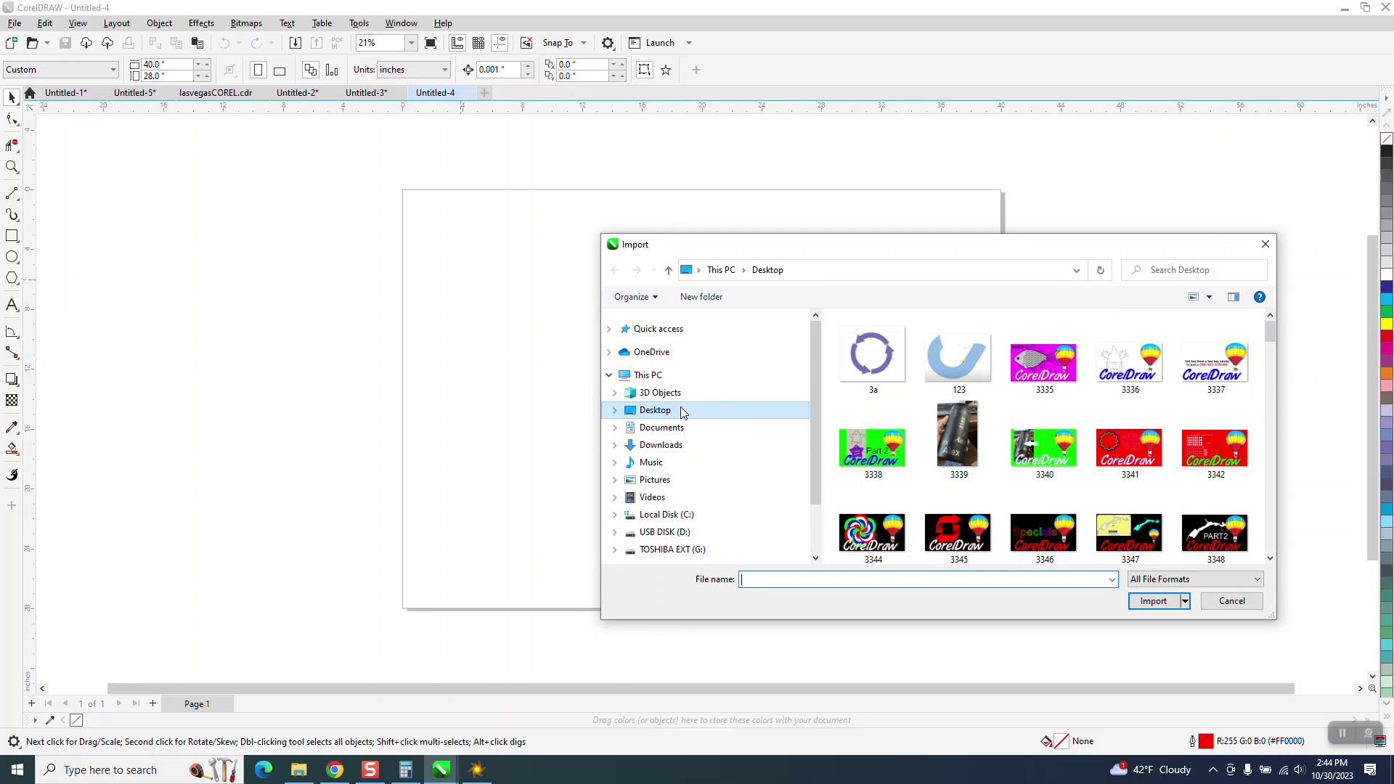
text(gi)
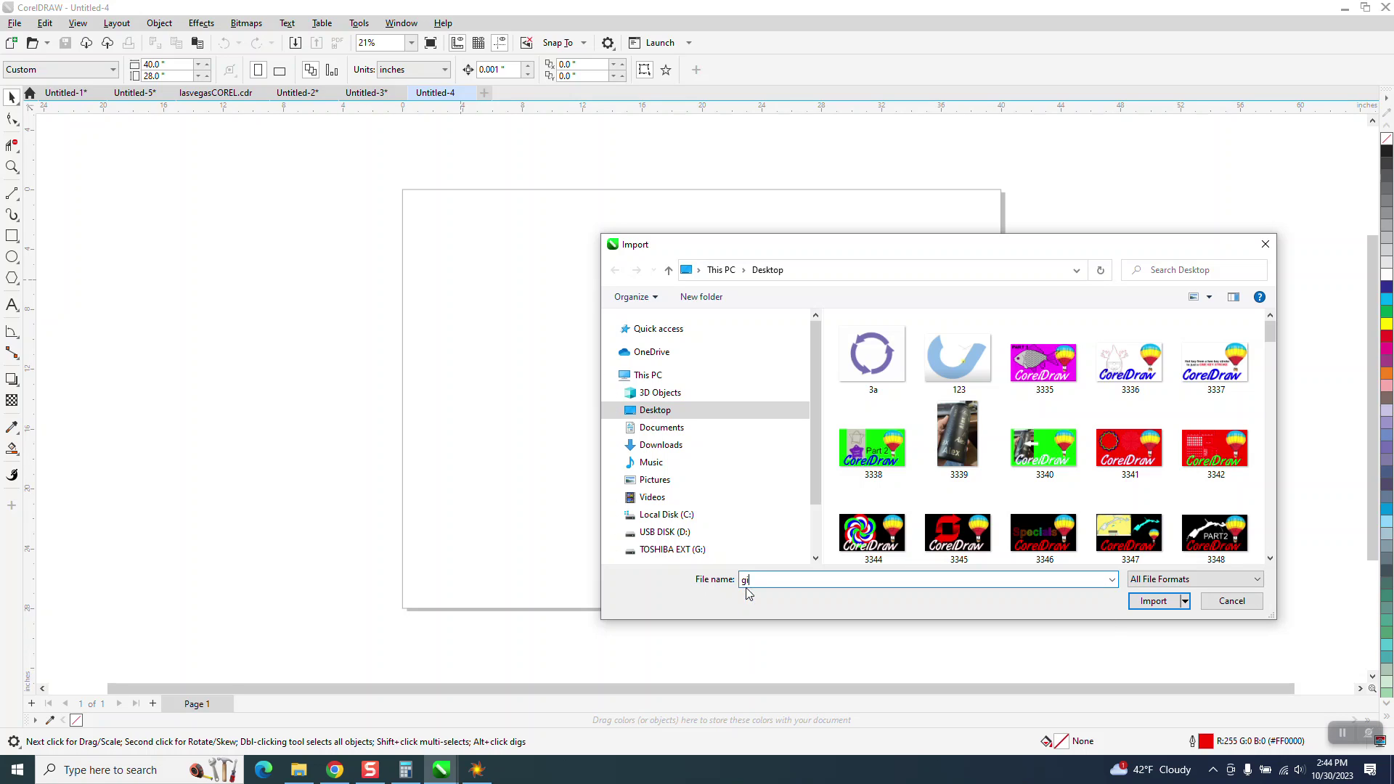
text(r)
key(BackSpace)
key(BackSpace)
key(BackSpace)
text(gir)
key(BackSpace)
key(BackSpace)
click(657, 481)
click(755, 578)
text(gir)
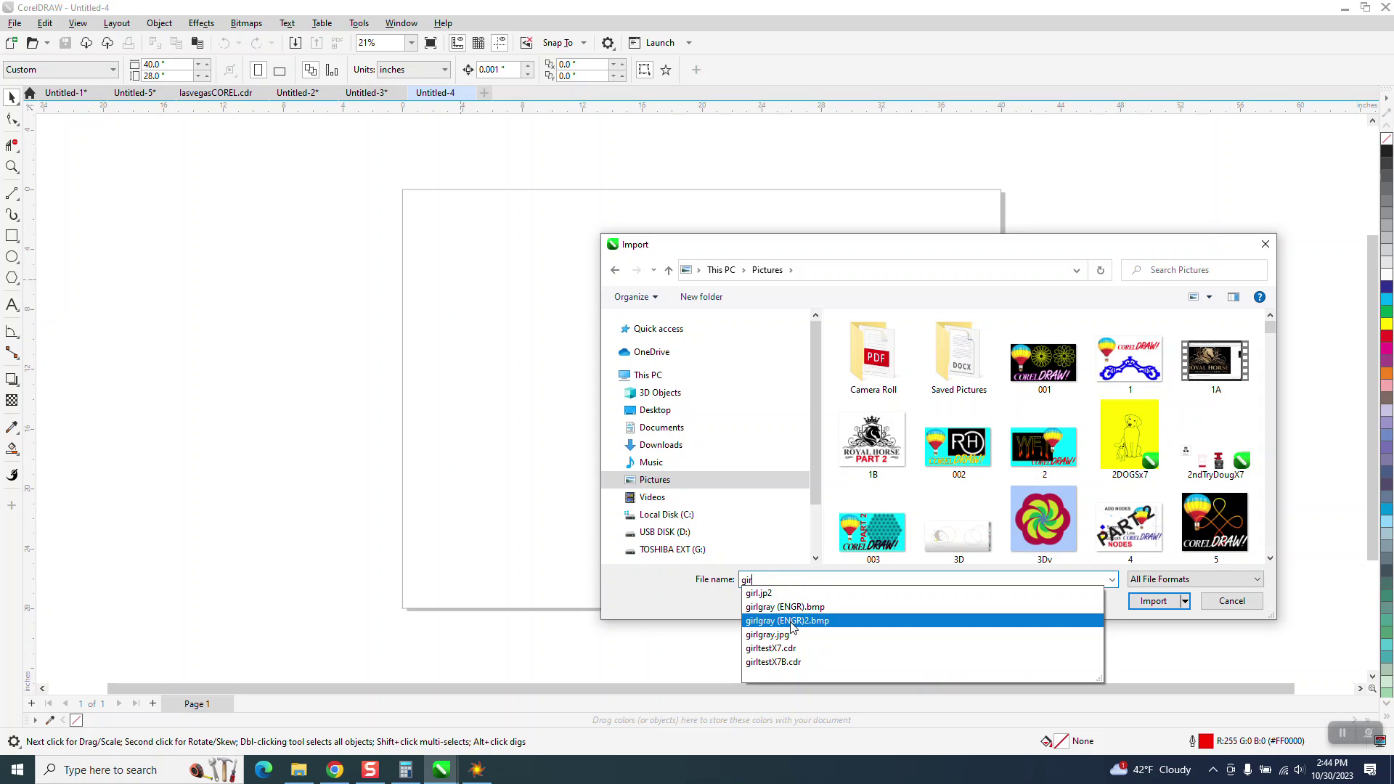
click(792, 622)
click(1156, 602)
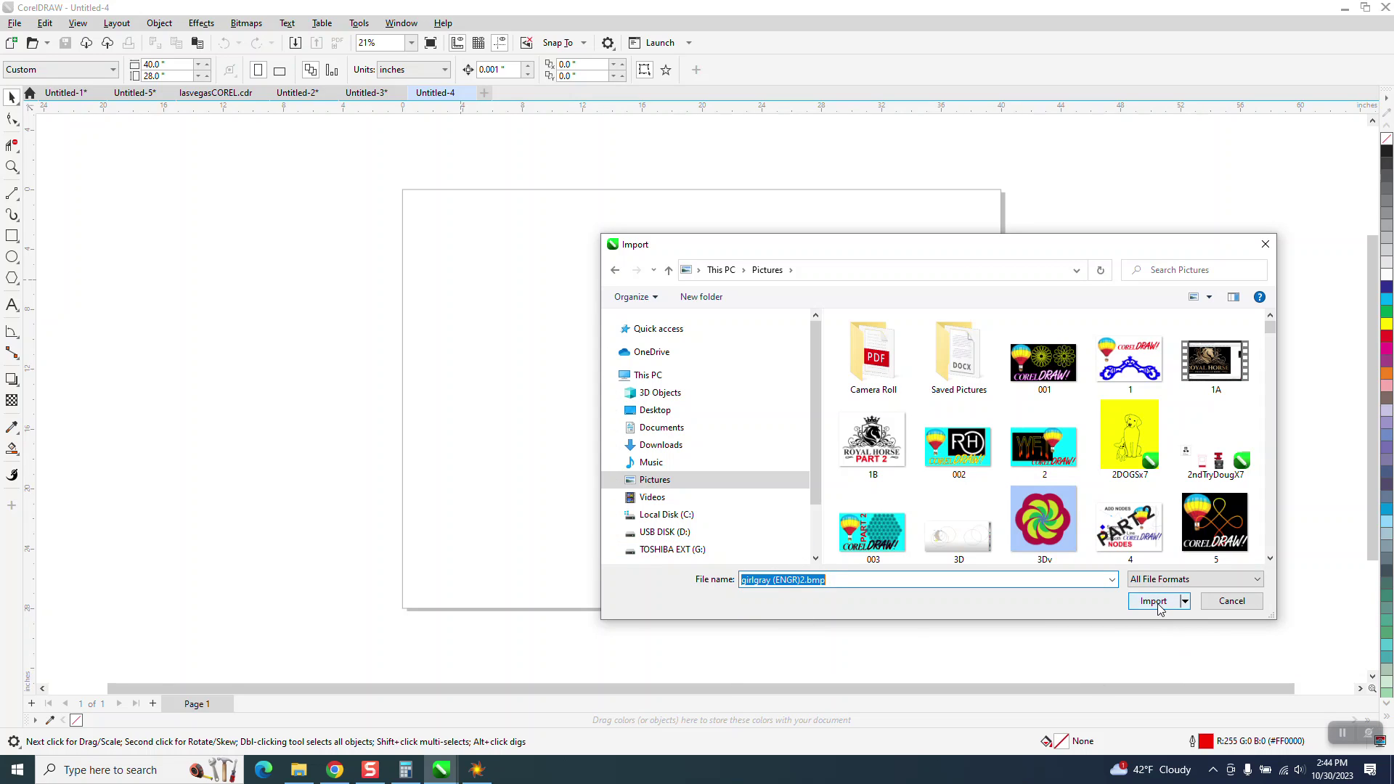
click(501, 255)
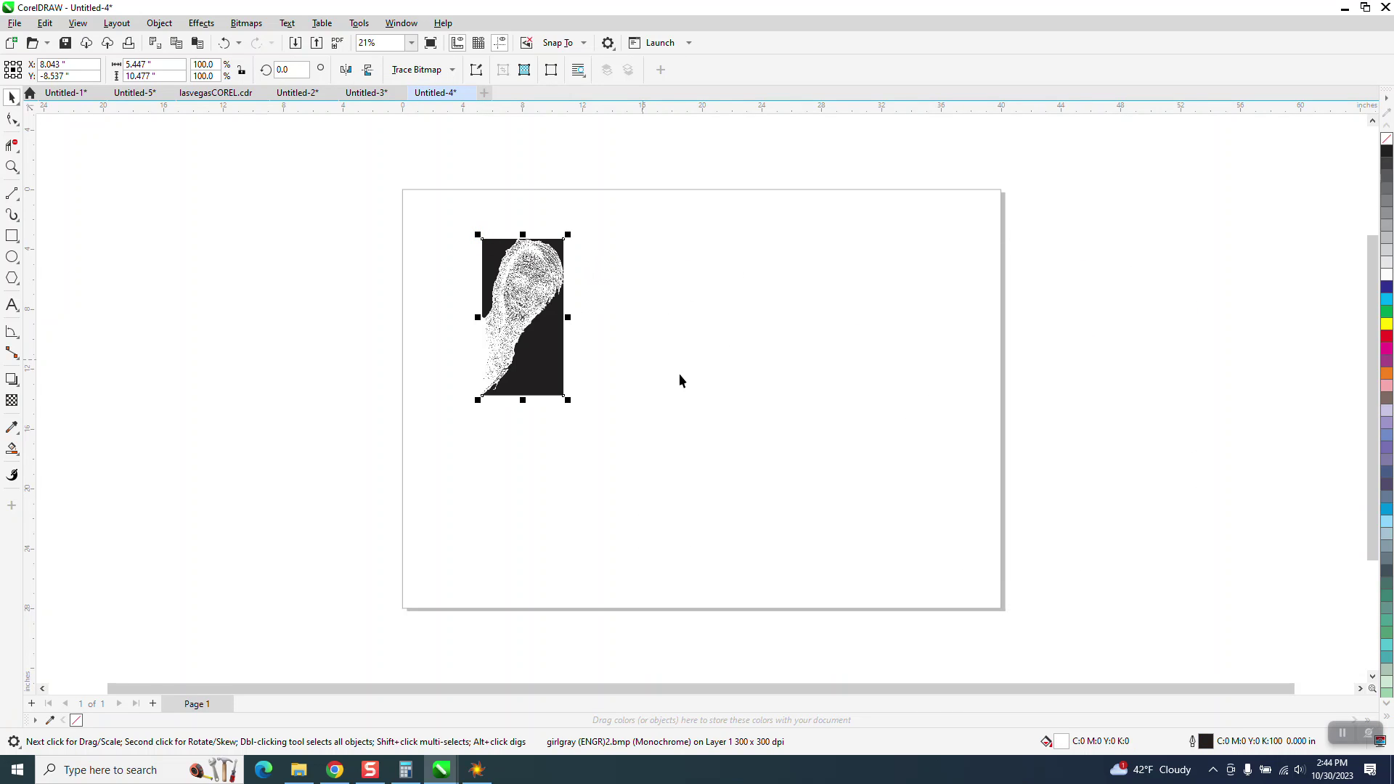
Import girlgray (ENGR).bmp from the Pictures folder and place it just to the right of the first portrait.
click(12, 167)
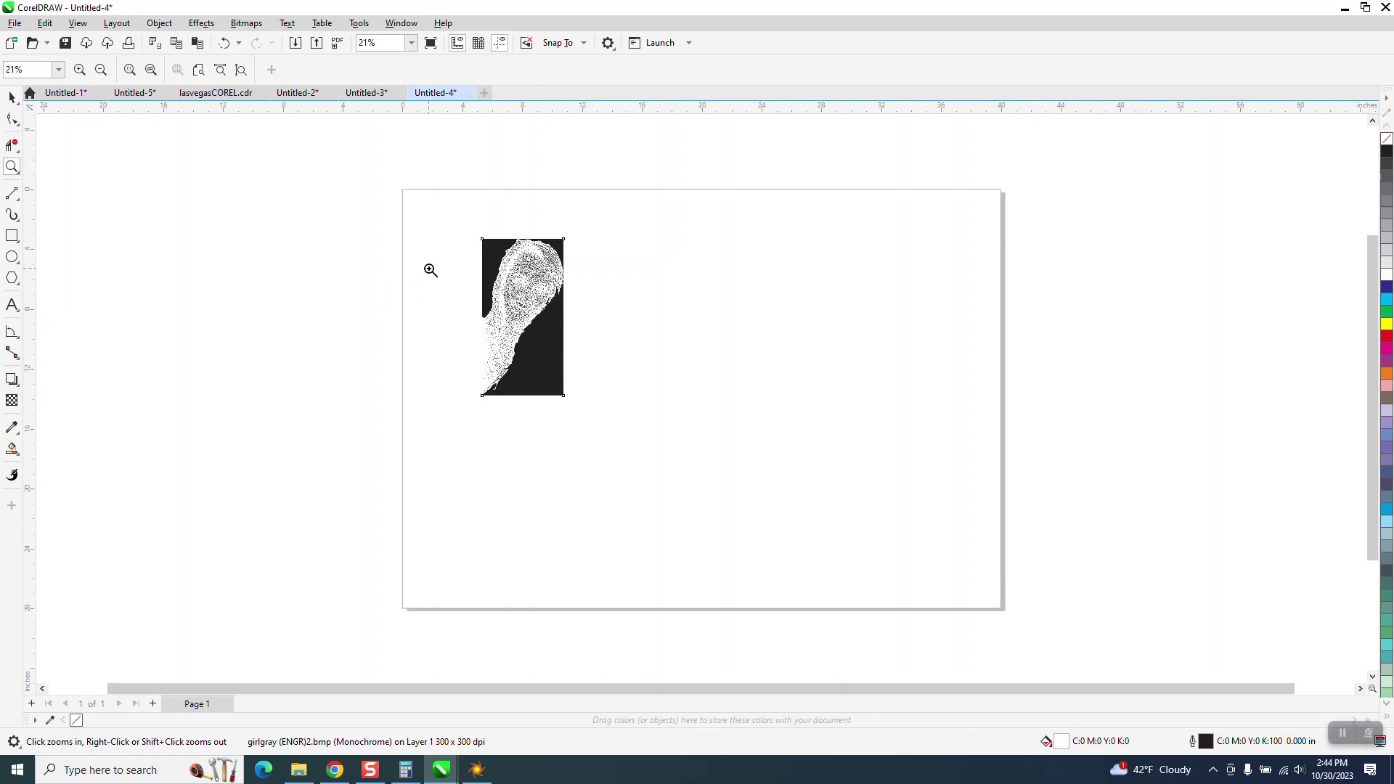
drag(428, 271, 628, 355)
scroll(660, 376, down, 3)
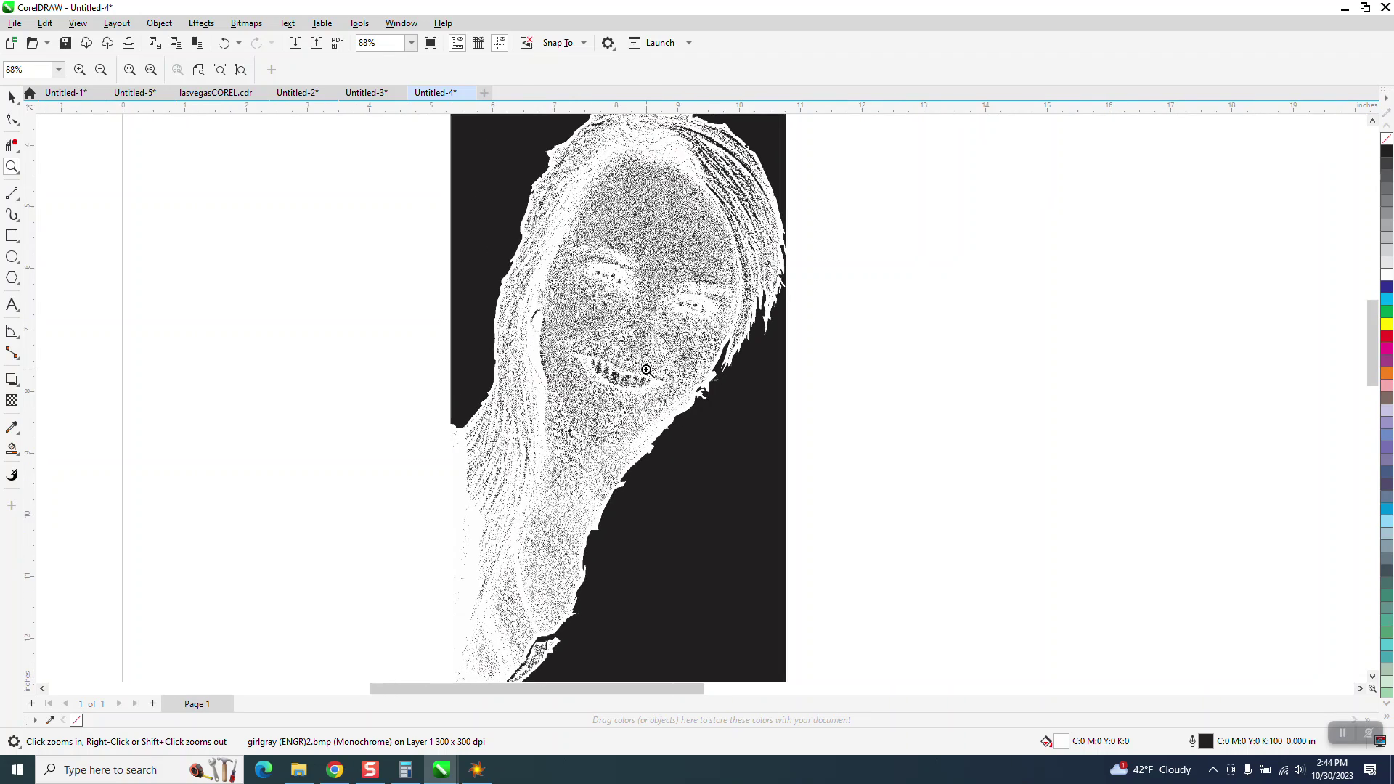
click(14, 24)
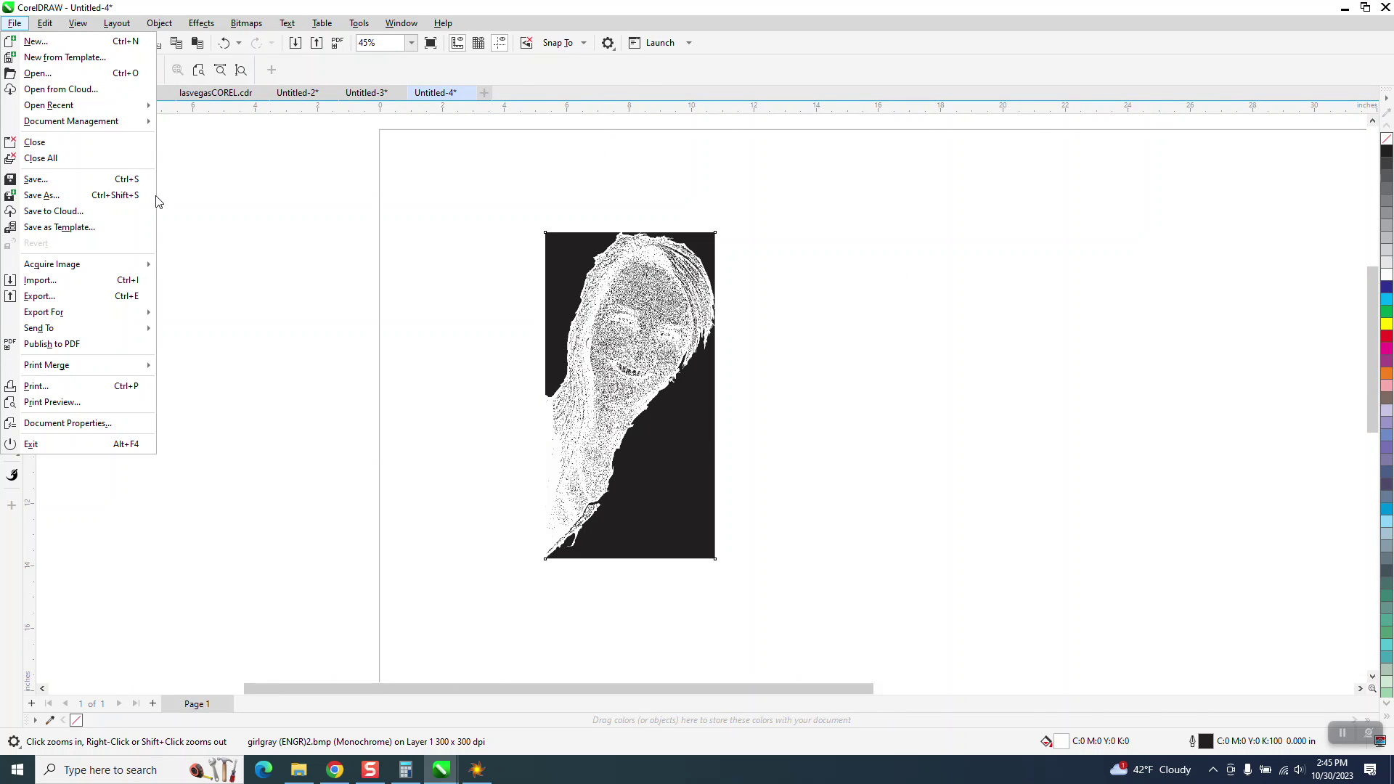
right_click(226, 251)
click(12, 96)
right_click(268, 300)
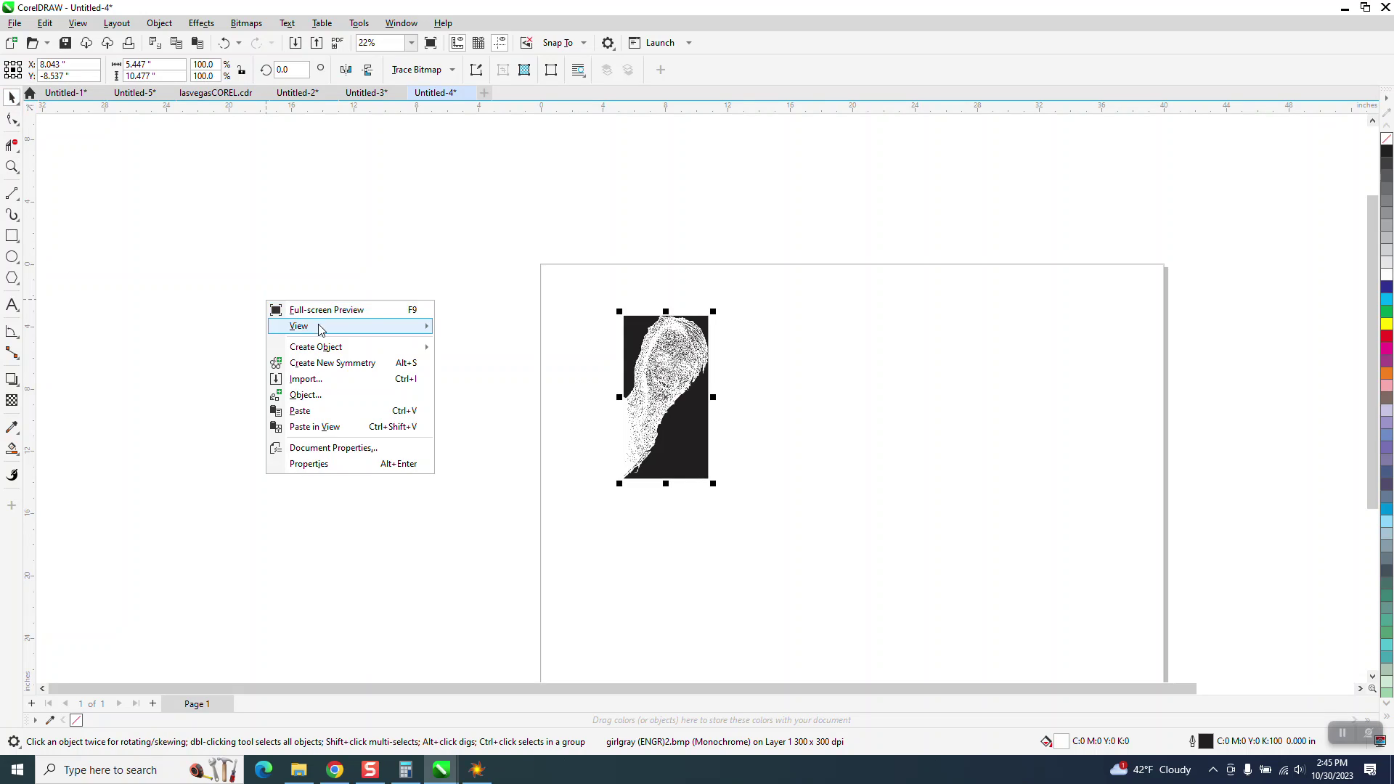
click(320, 380)
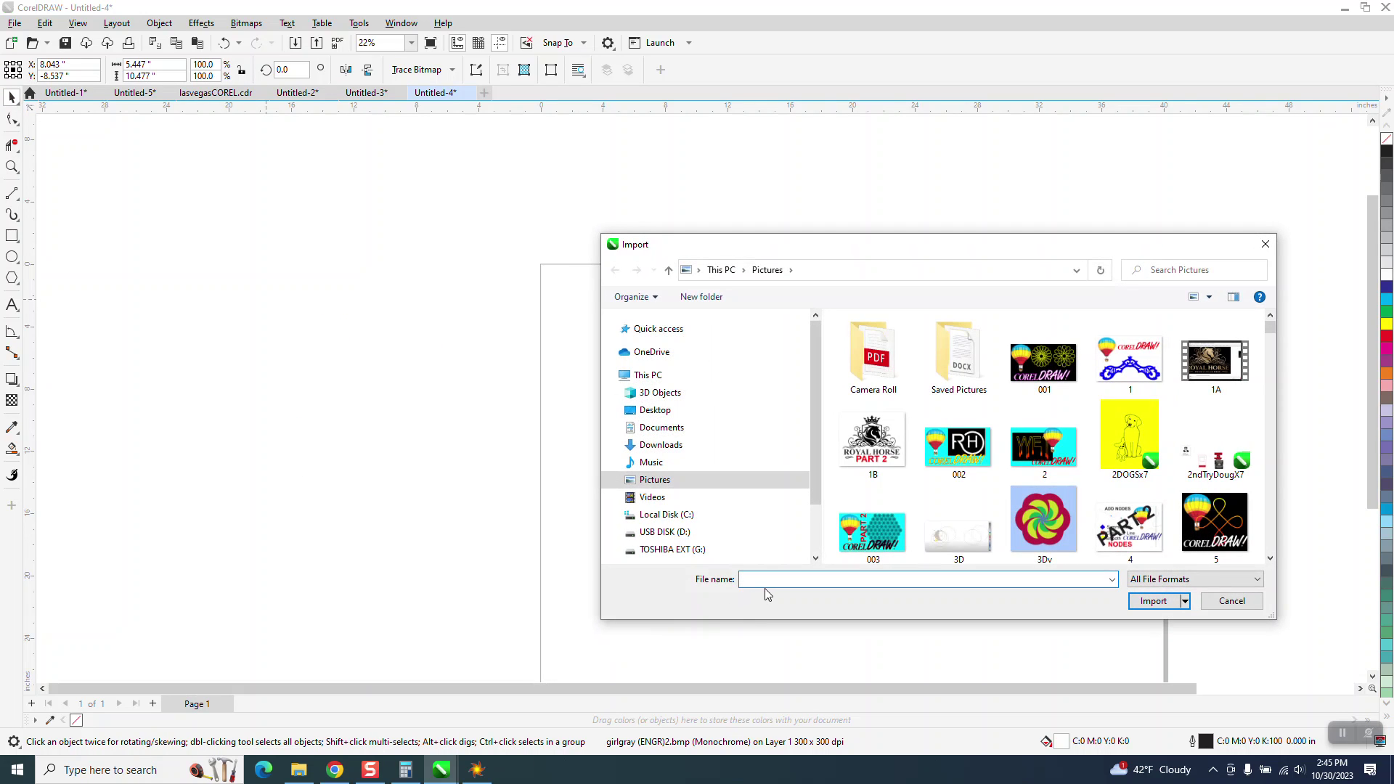
text(gir)
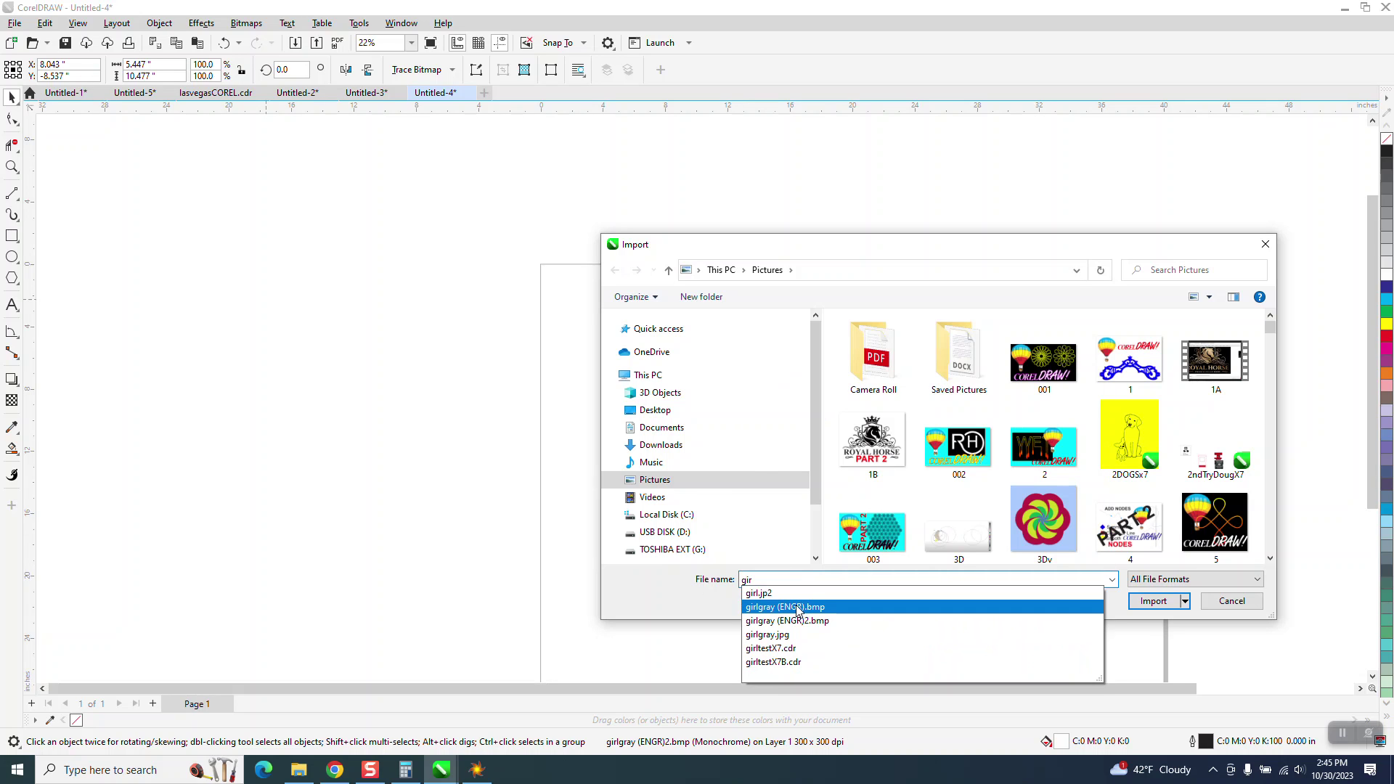
click(799, 607)
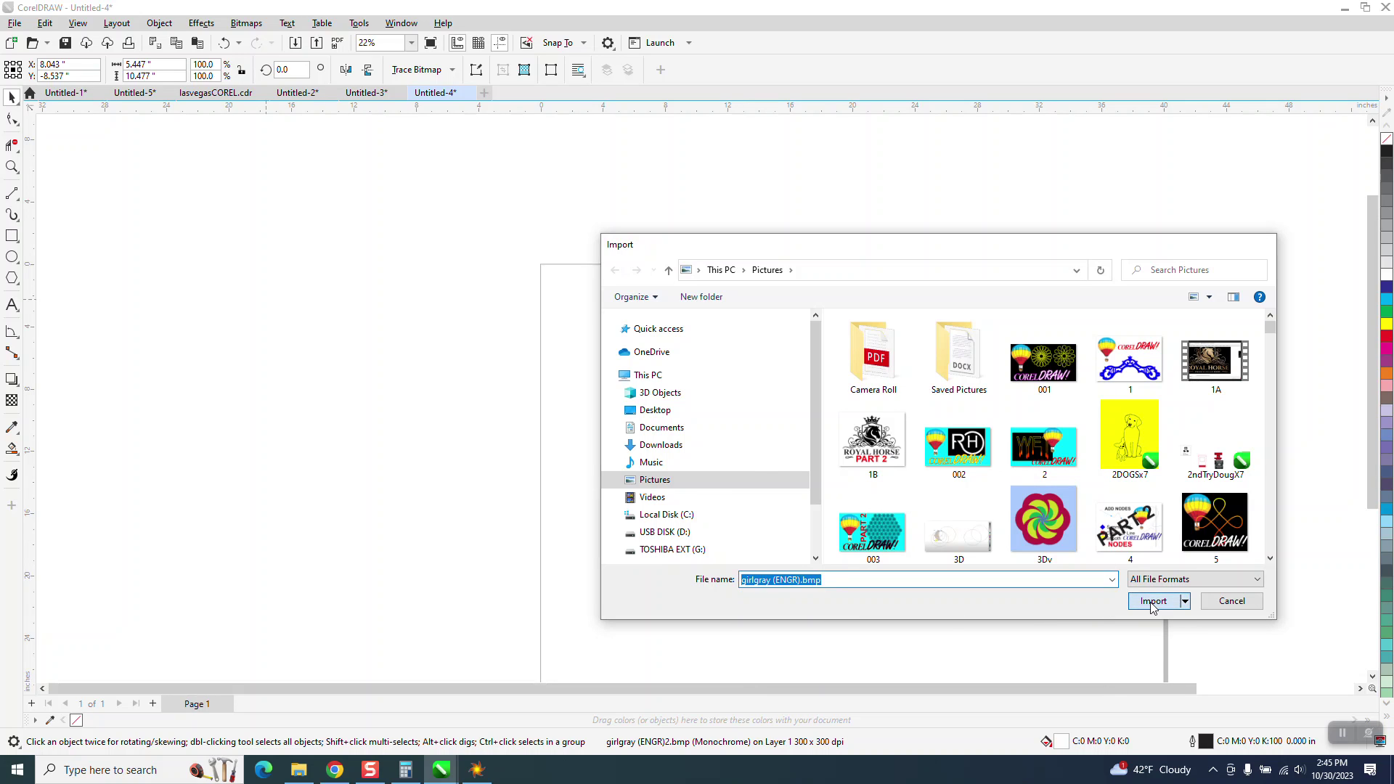
click(1150, 601)
click(747, 311)
drag(808, 385, 788, 390)
Compare the two engraved portraits and delete the left one, girlgray (ENGR)2.bmp.
click(11, 167)
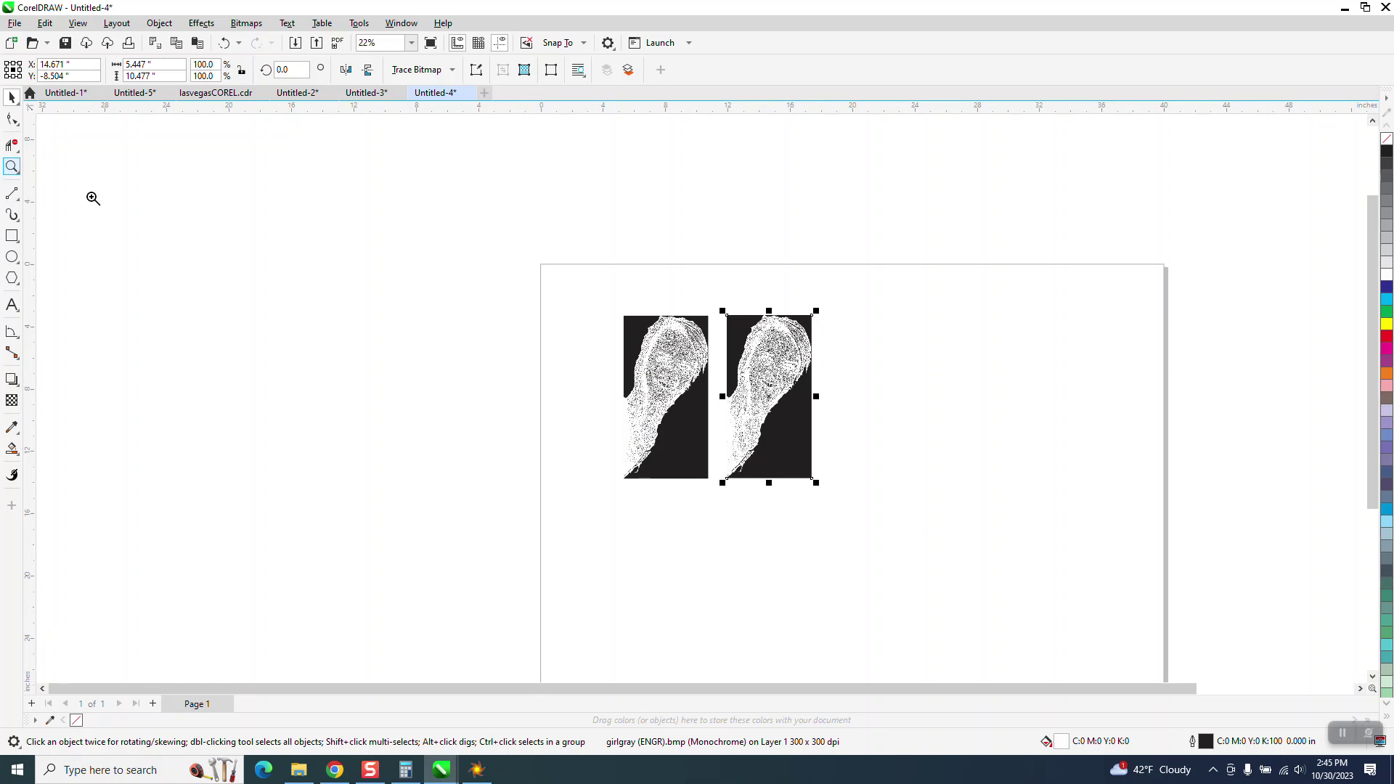
drag(575, 322, 828, 416)
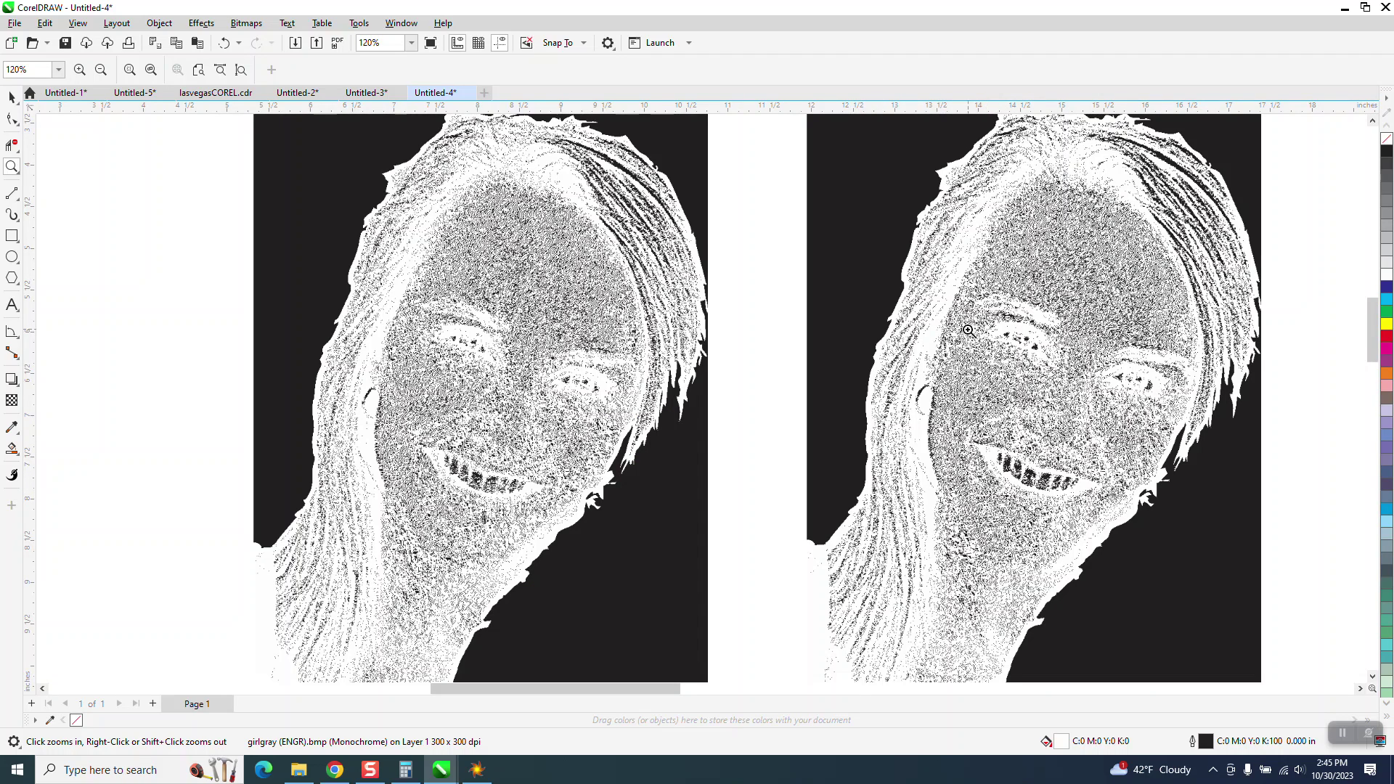
scroll(928, 344, down, 2)
scroll(928, 343, down, 1)
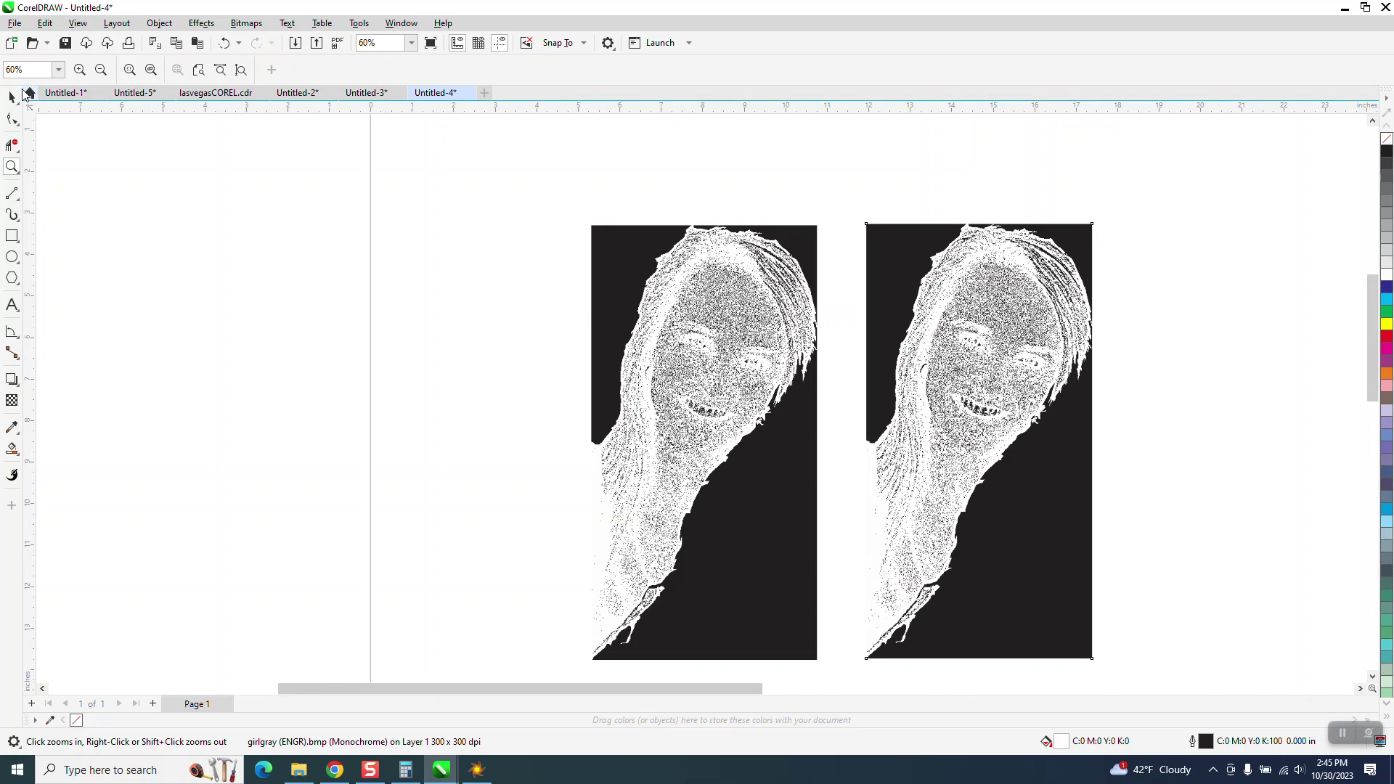
click(635, 294)
right_click(639, 302)
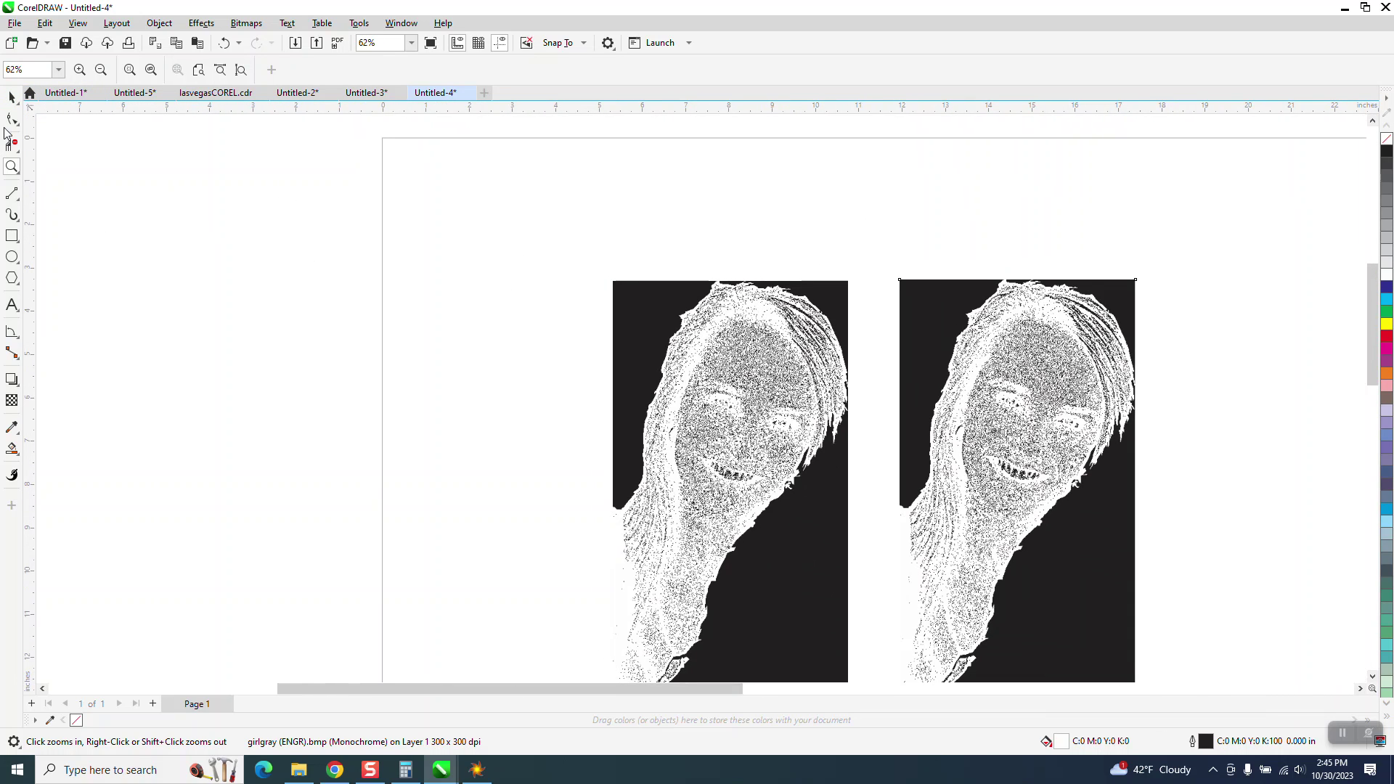
click(12, 96)
click(807, 415)
key(Delete)
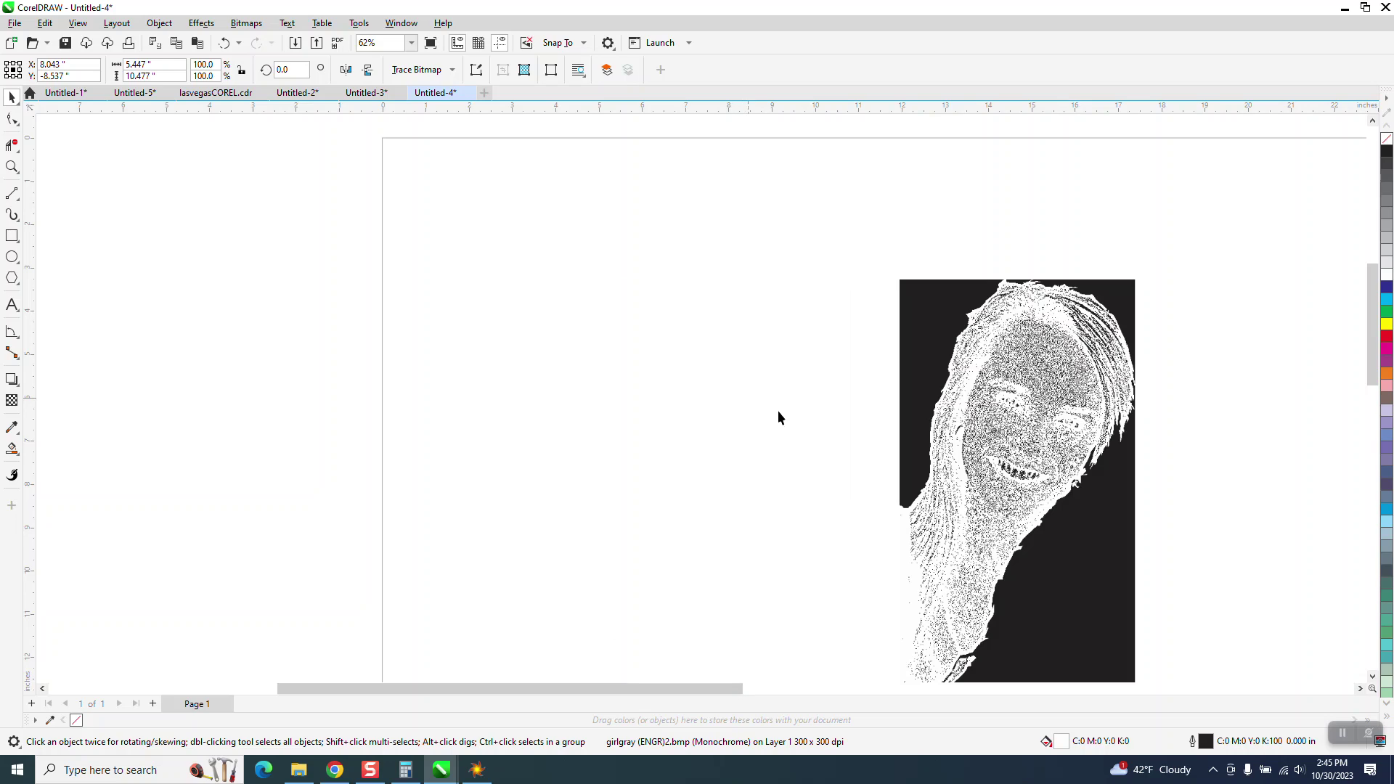
Move the remaining portrait to the page's upper-left area, centred at about X 4.96 in, Y -5.84 in.
drag(1021, 436, 641, 369)
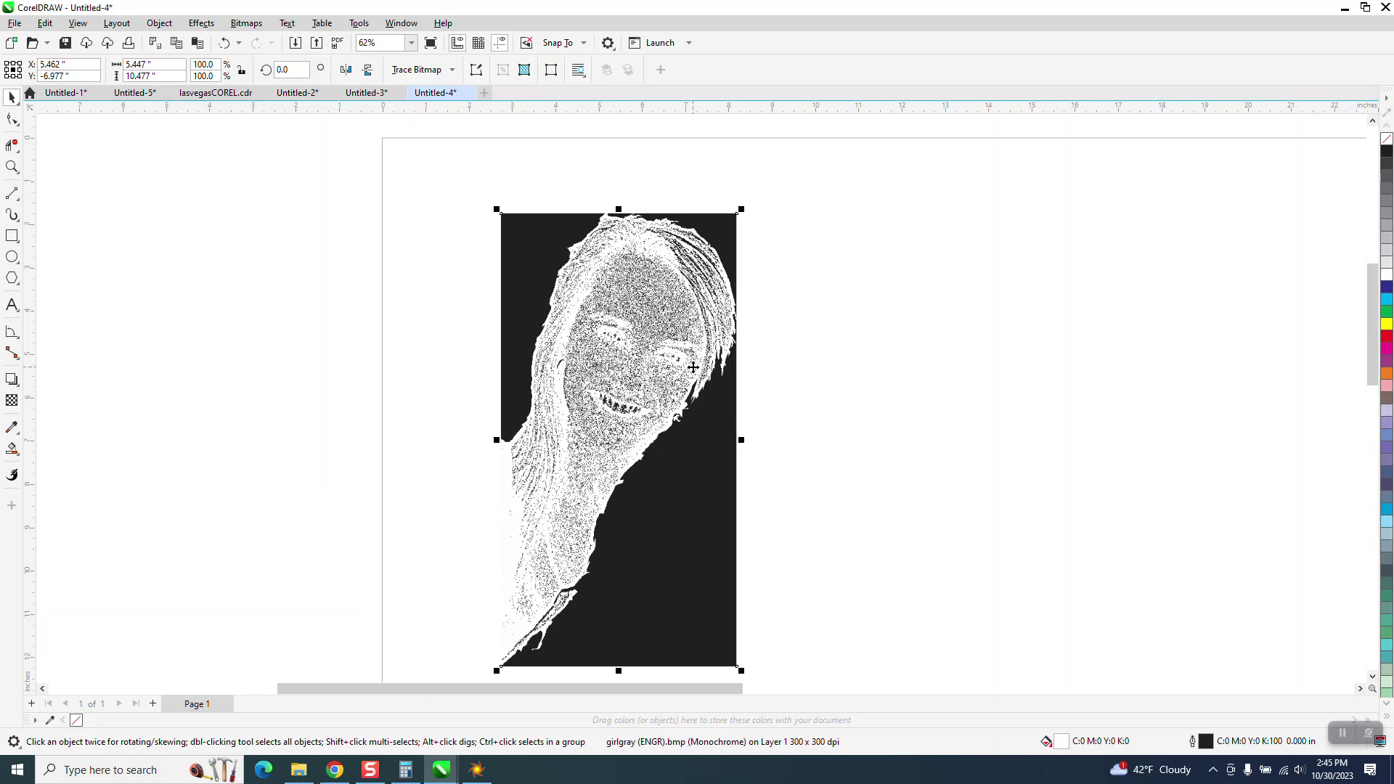
drag(675, 563, 651, 518)
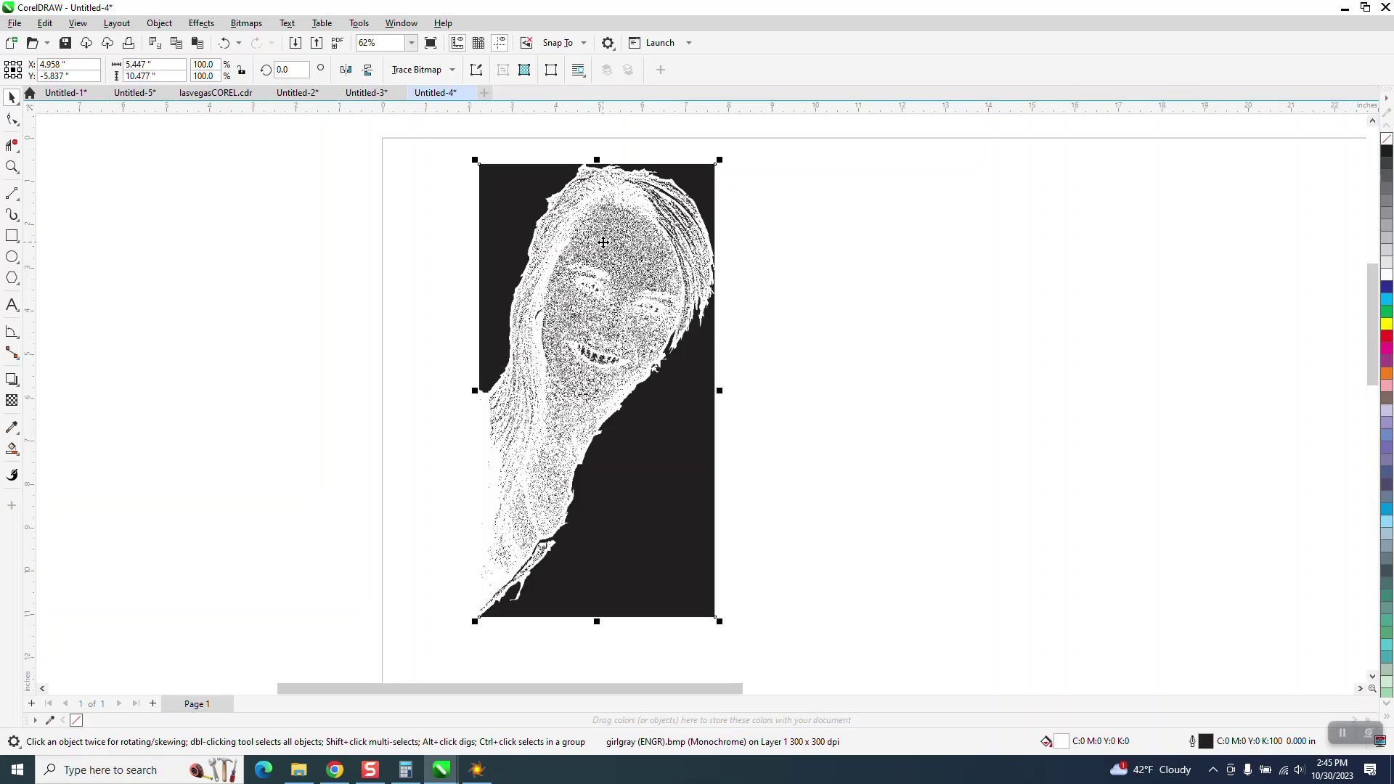
Examine the engraving dot pattern around the portrait's eye, nose and mouth at high magnification.
click(13, 168)
drag(628, 303, 690, 343)
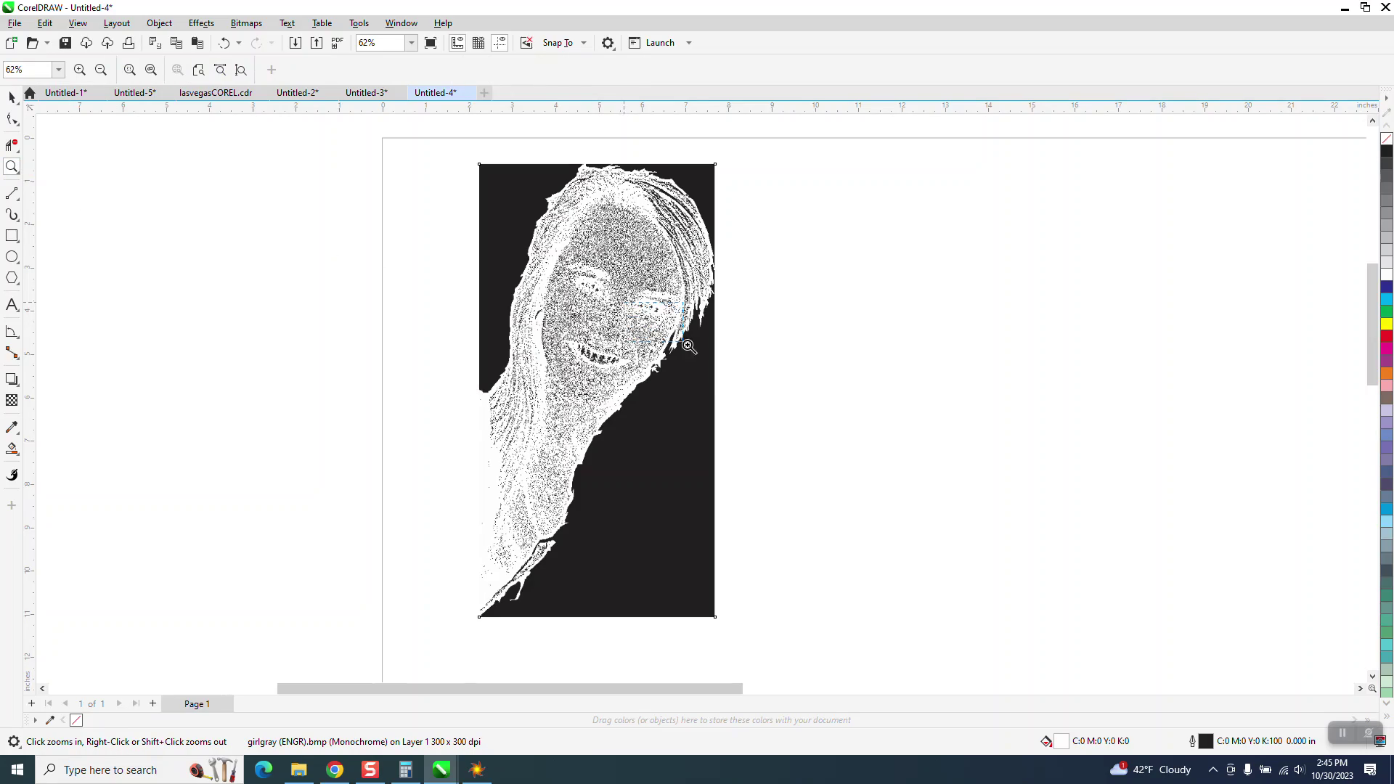
right_click(695, 348)
right_click(689, 341)
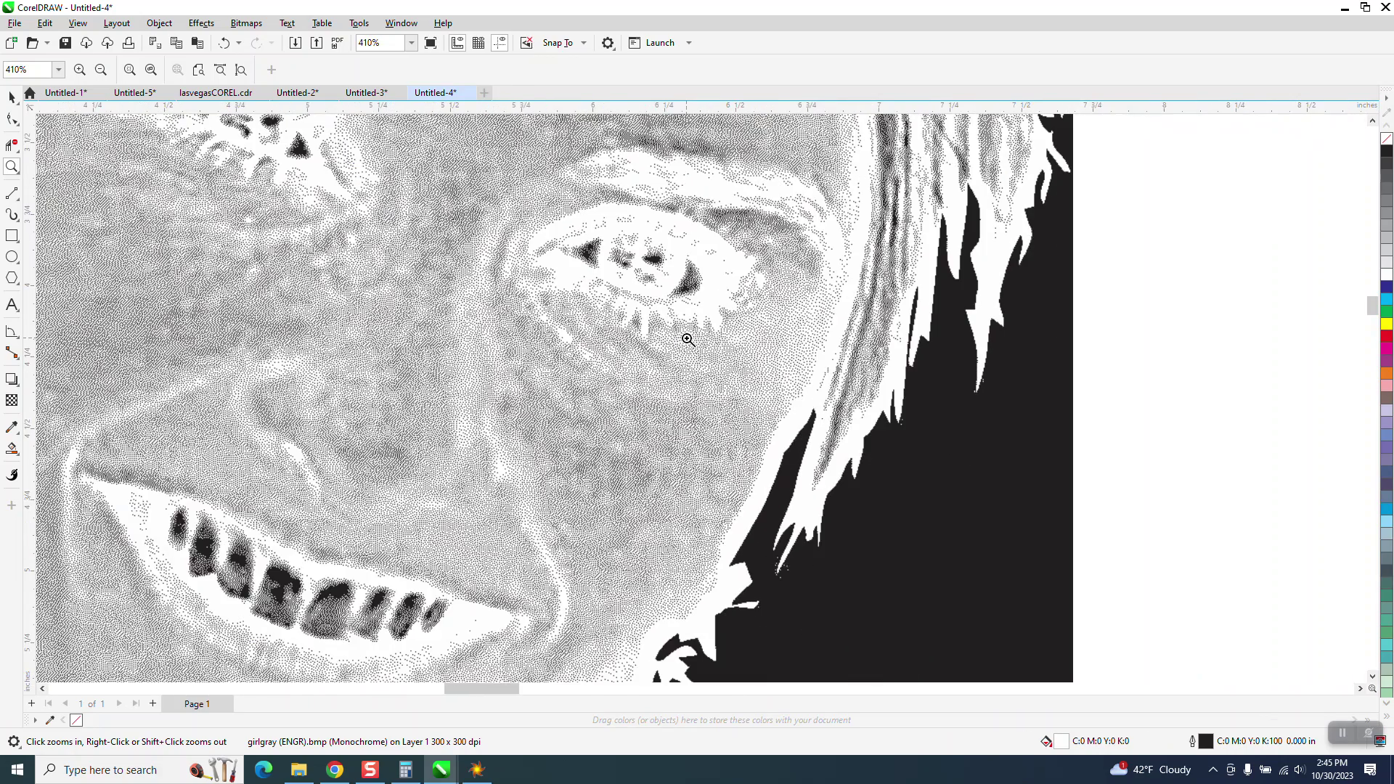
drag(432, 322, 577, 453)
scroll(552, 413, down, 6)
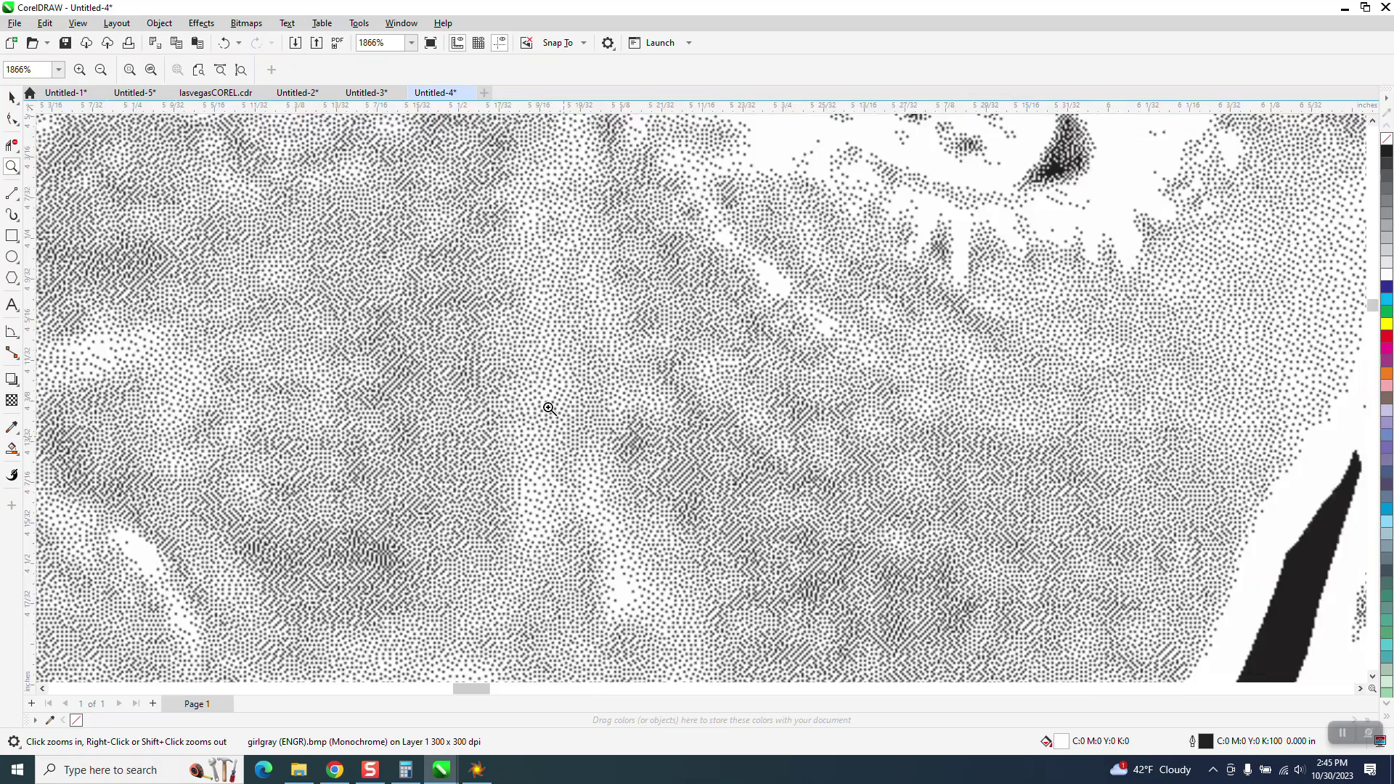
scroll(534, 373, down, 4)
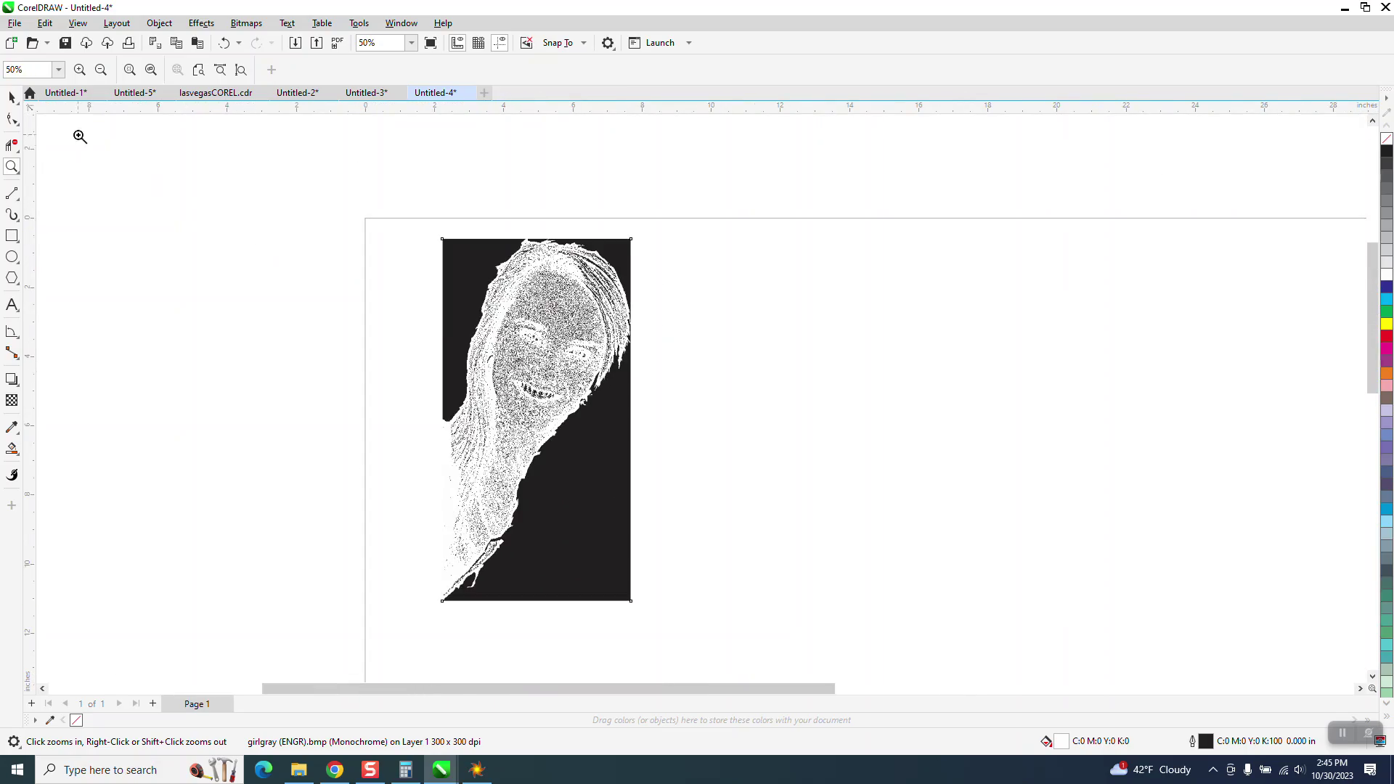
click(12, 97)
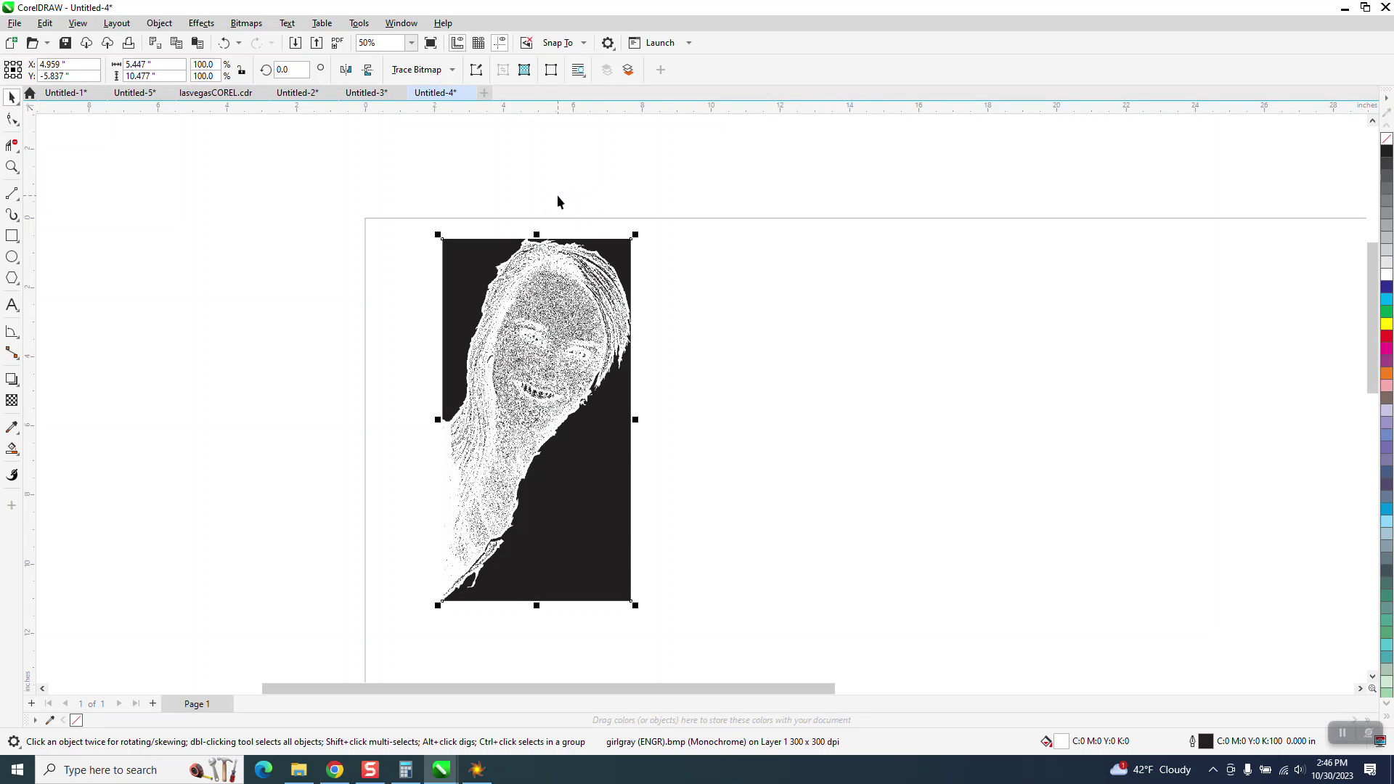
Shift the portrait 6 inches to the right using a 6-inch nudge distance and paste a copy at its original position.
key(Delete)
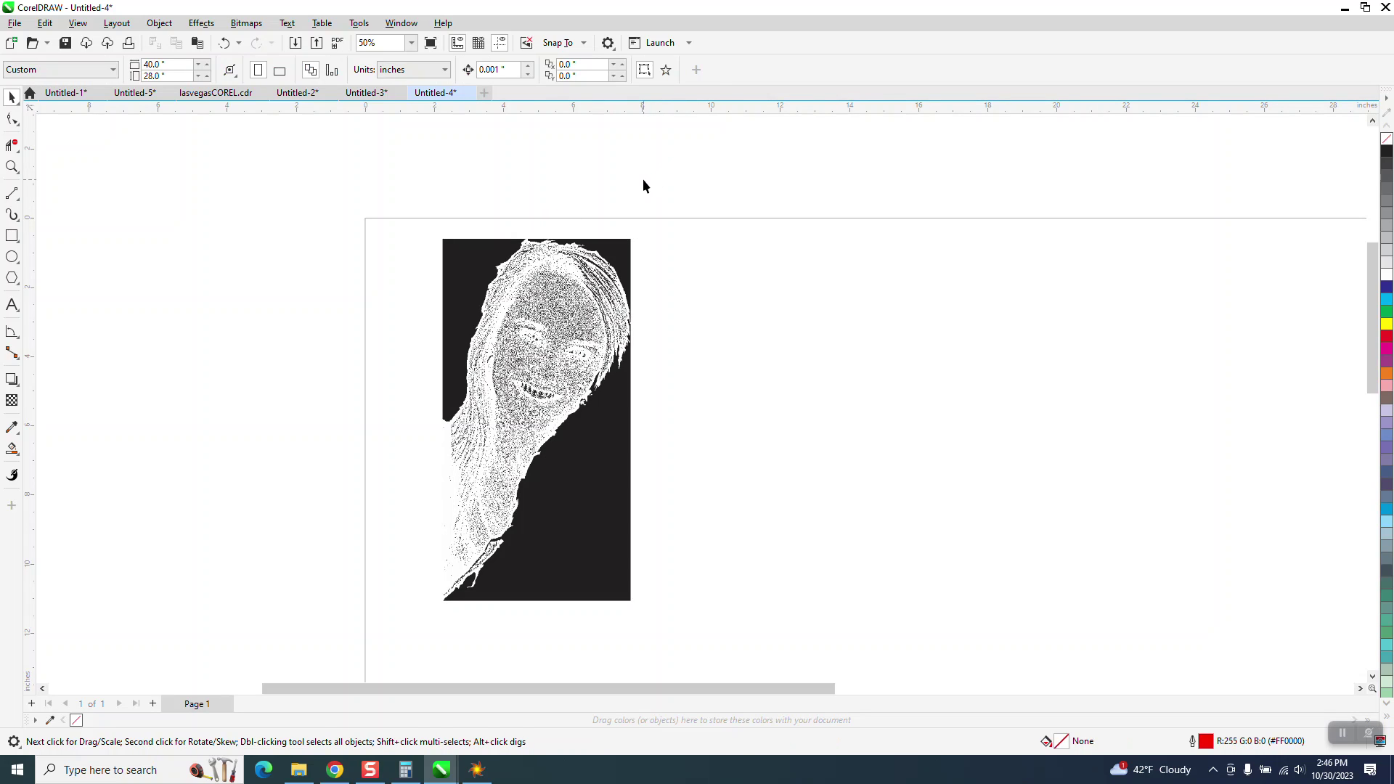
click(605, 262)
click(543, 175)
double_click(519, 72)
text(6)
click(610, 245)
key(Right)
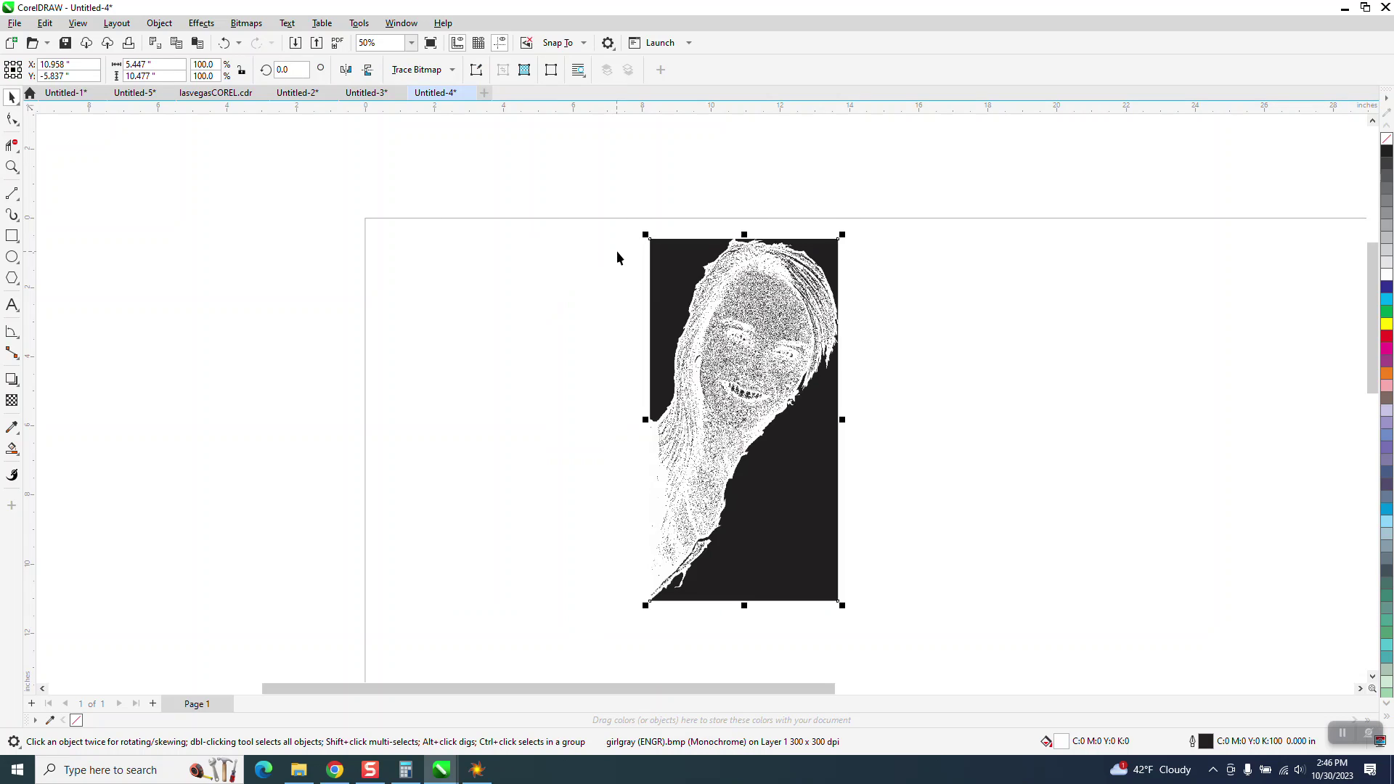
key(ctrl+v)
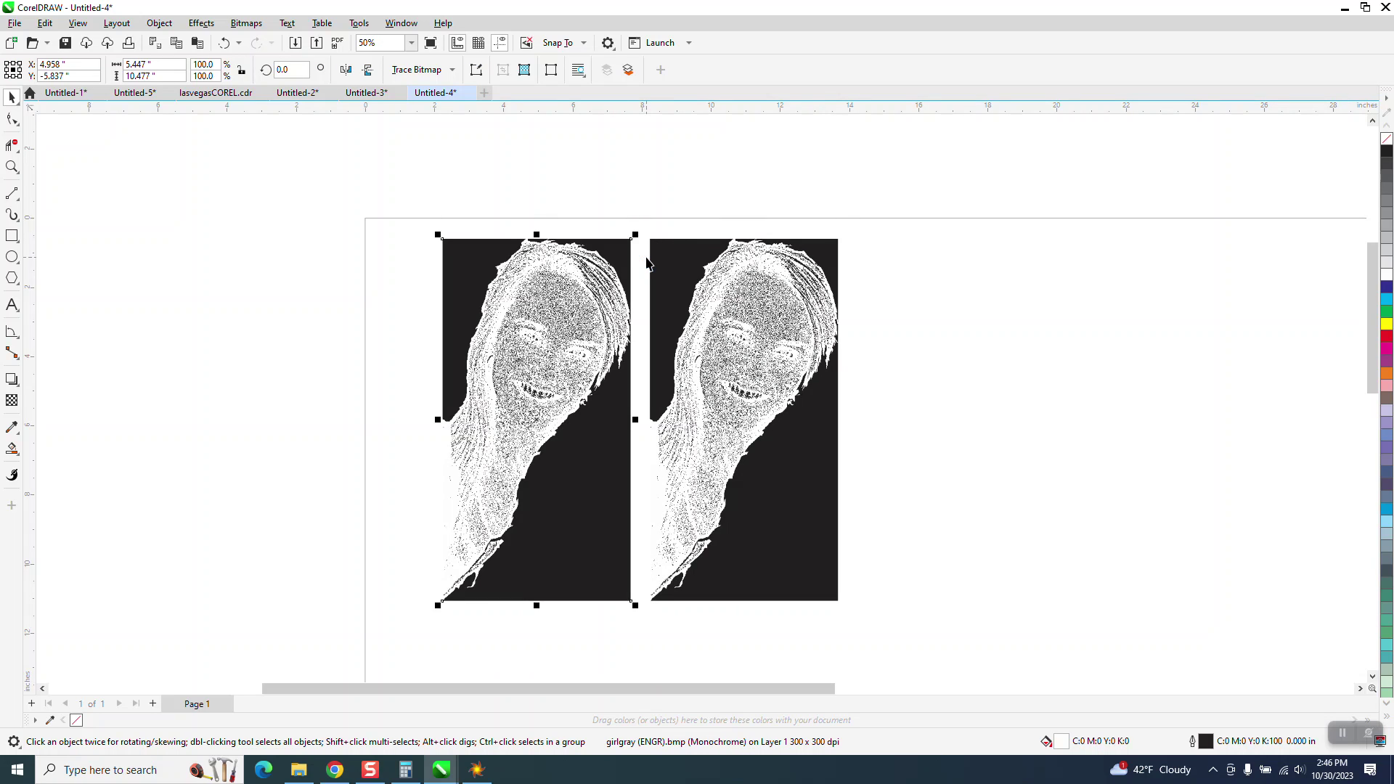
Trace the left portrait with PowerTRACE as an Outline trace of the Clipart type.
click(560, 325)
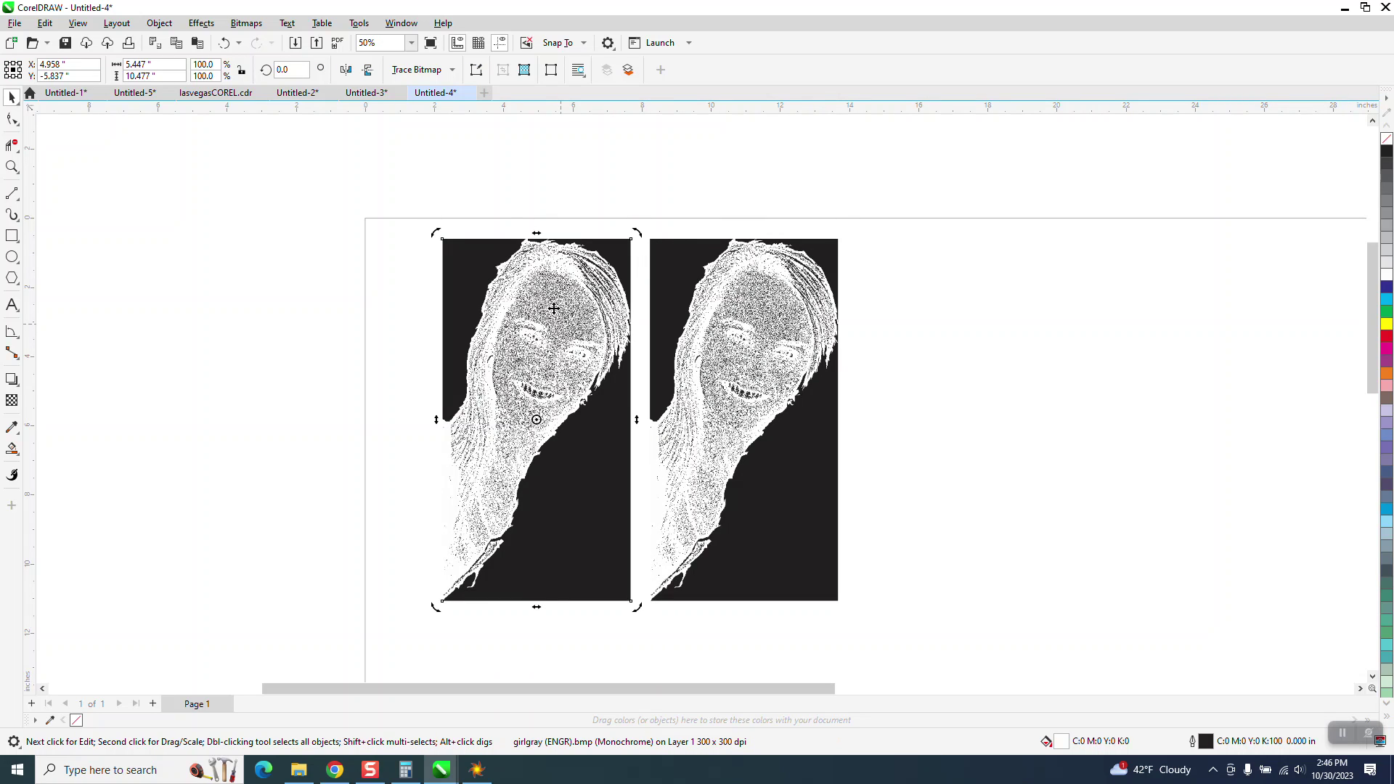
click(449, 70)
mouse_move(445, 121)
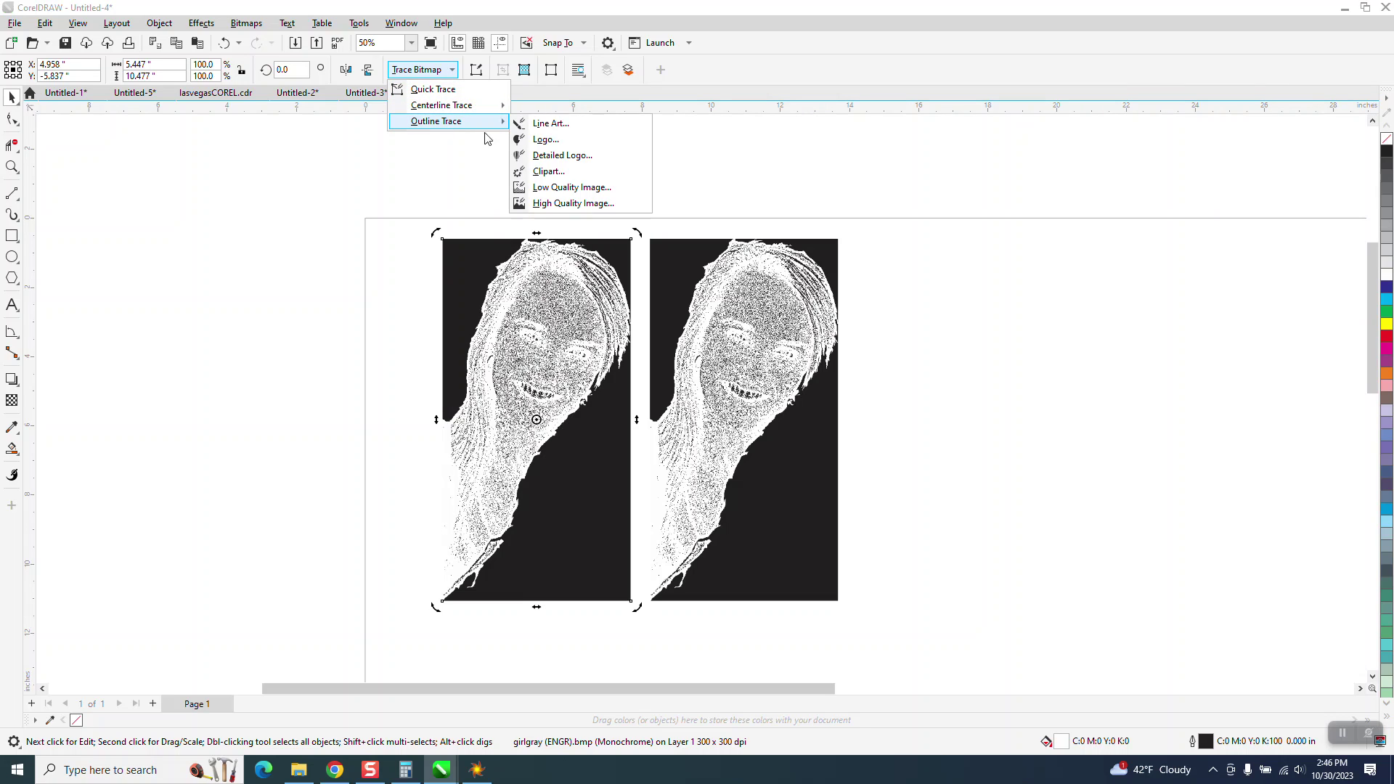
click(546, 173)
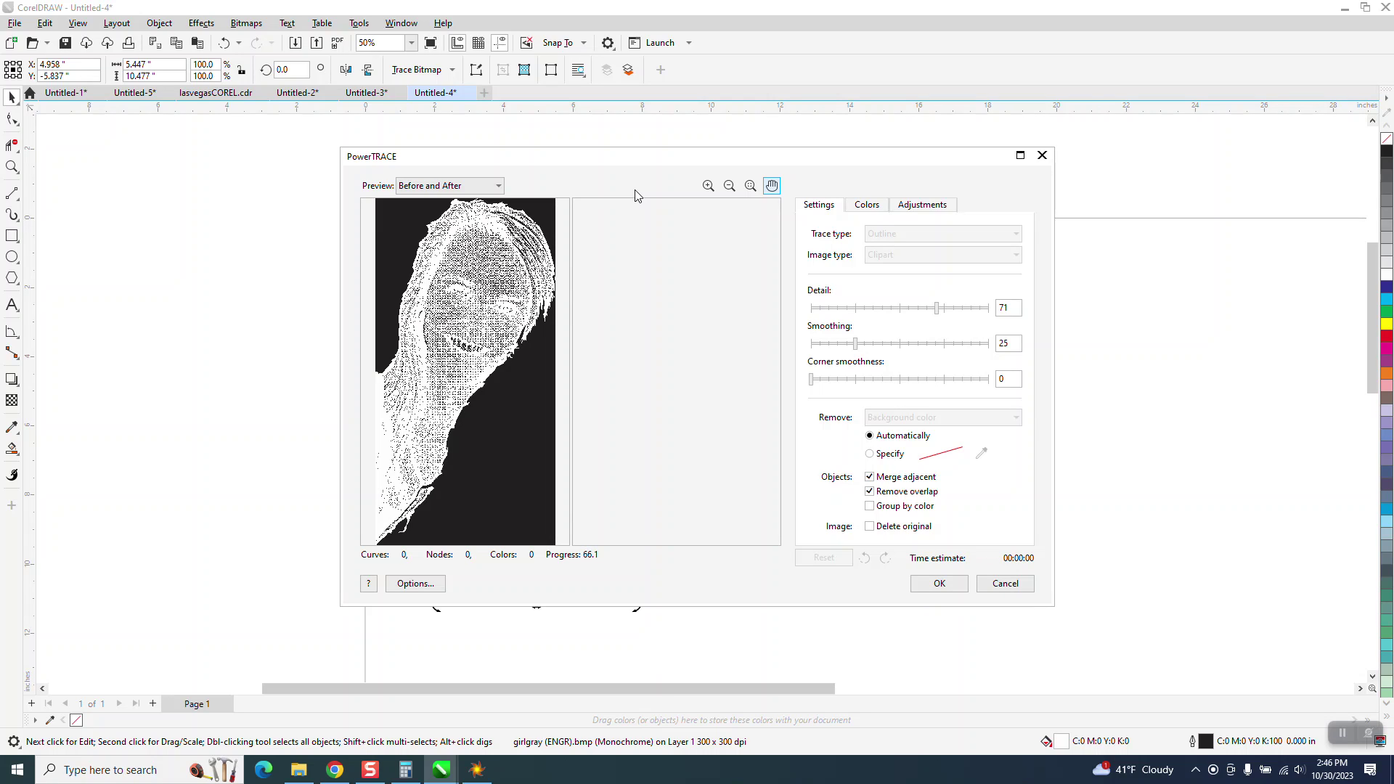
click(934, 583)
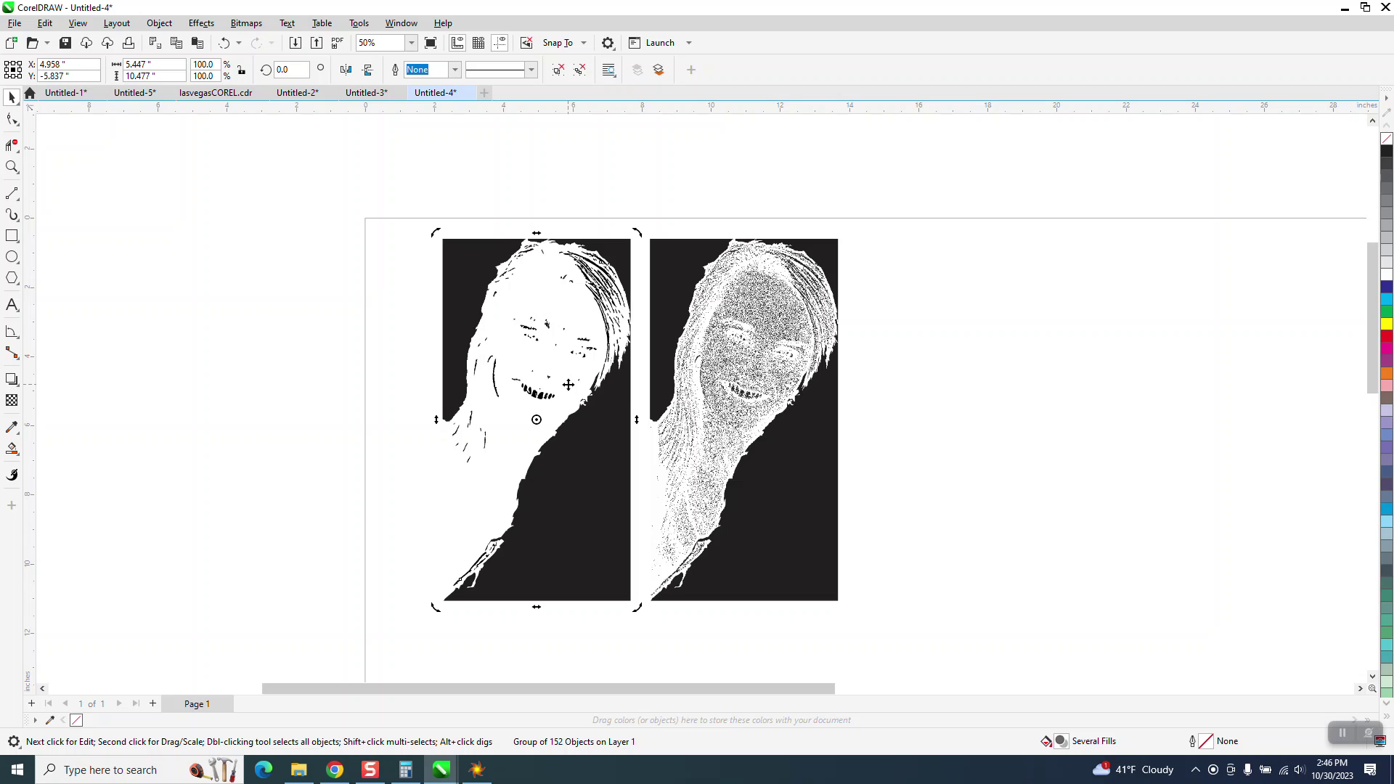
Move the traced group 18 inches to the right, clear of both bitmap portraits.
key(Right)
key(Right)
key(Right)
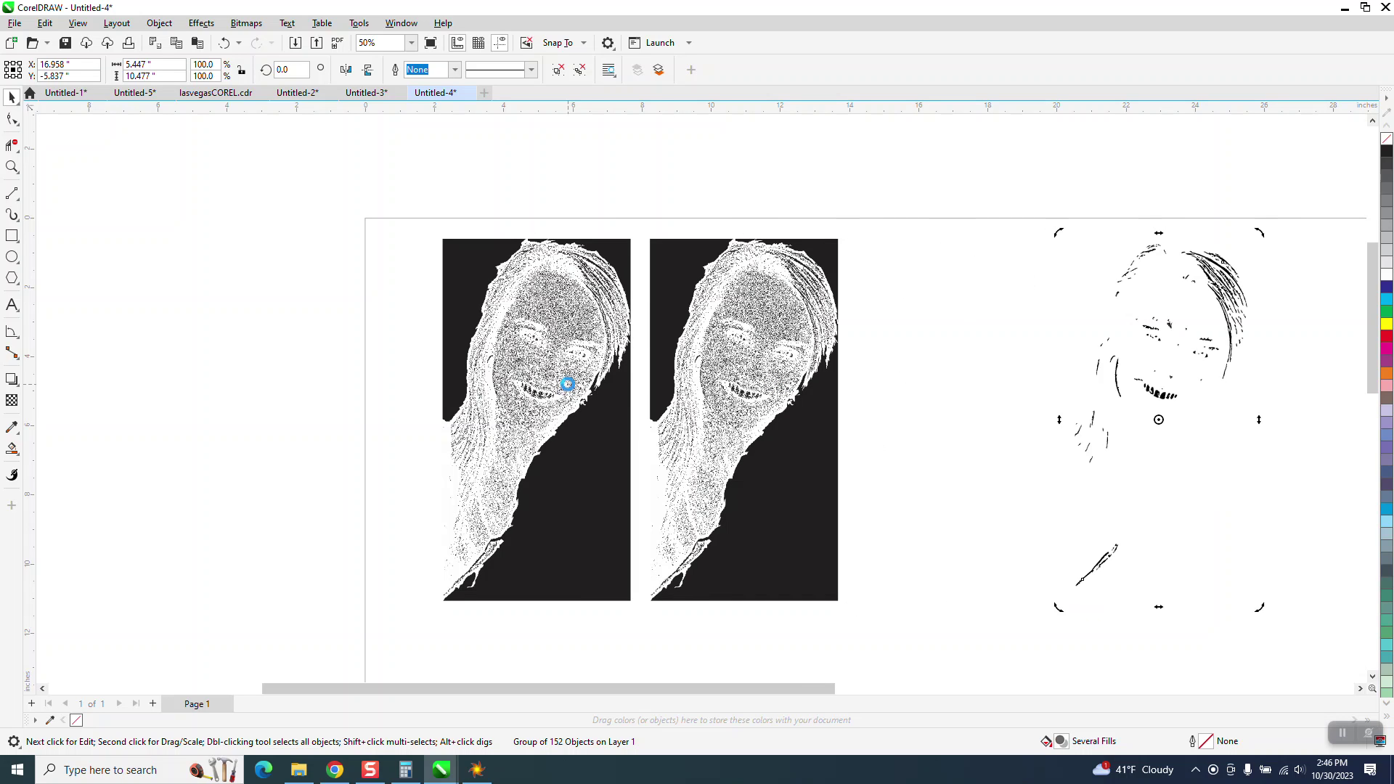
Draw a rectangle about 11.7 by 13.5 inches around the trace and Smart Fill the area outside the head with blue.
click(12, 235)
drag(946, 205, 1350, 670)
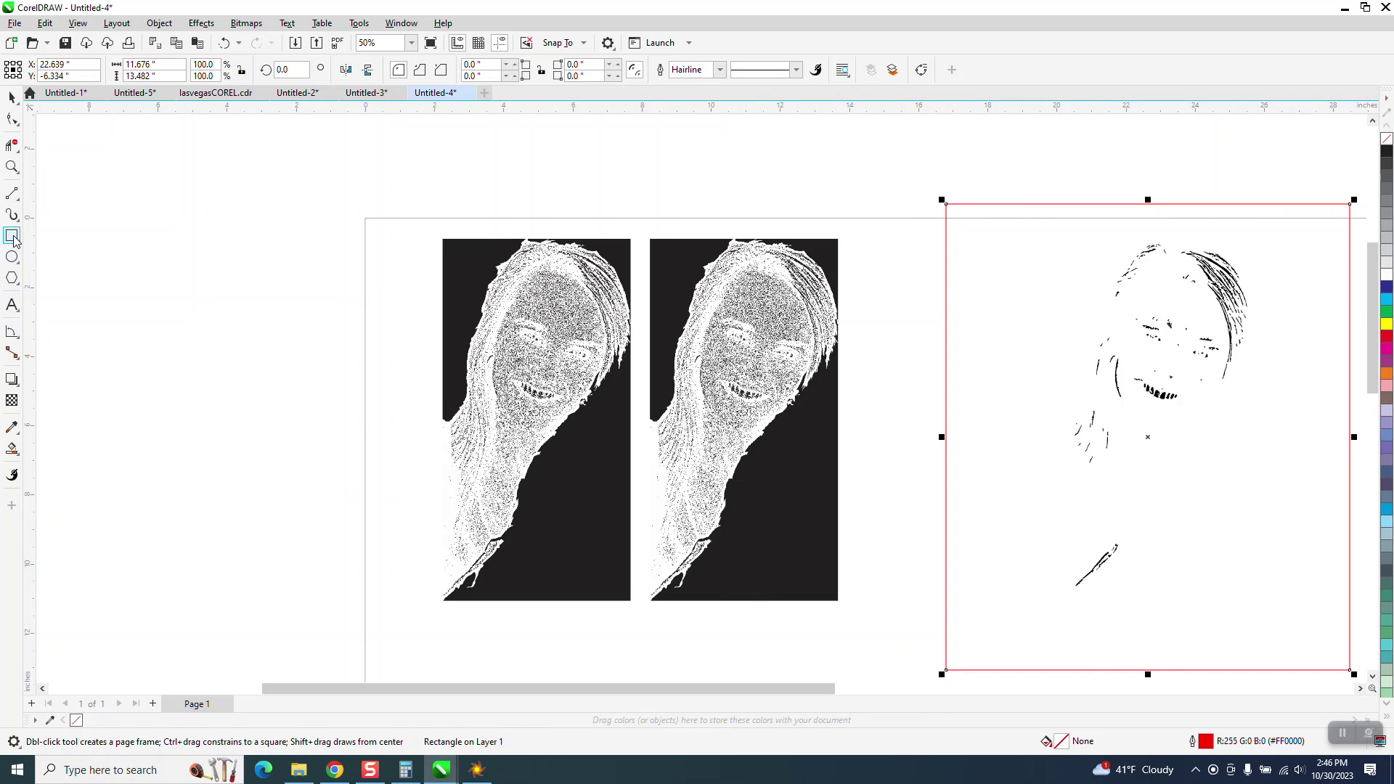
click(995, 330)
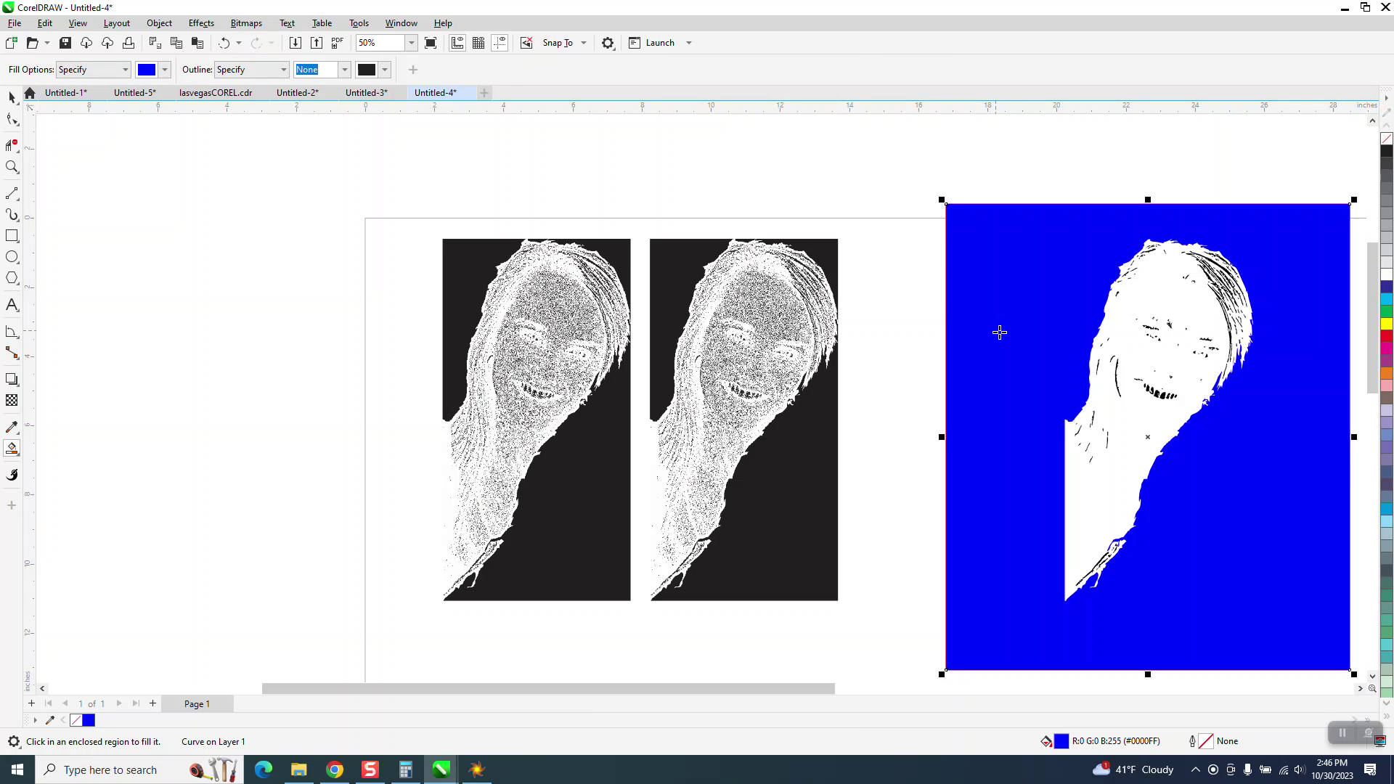
Move the blue background shape 12 inches to the right, away from the trace and its rectangle.
scroll(460, 249, down, 3)
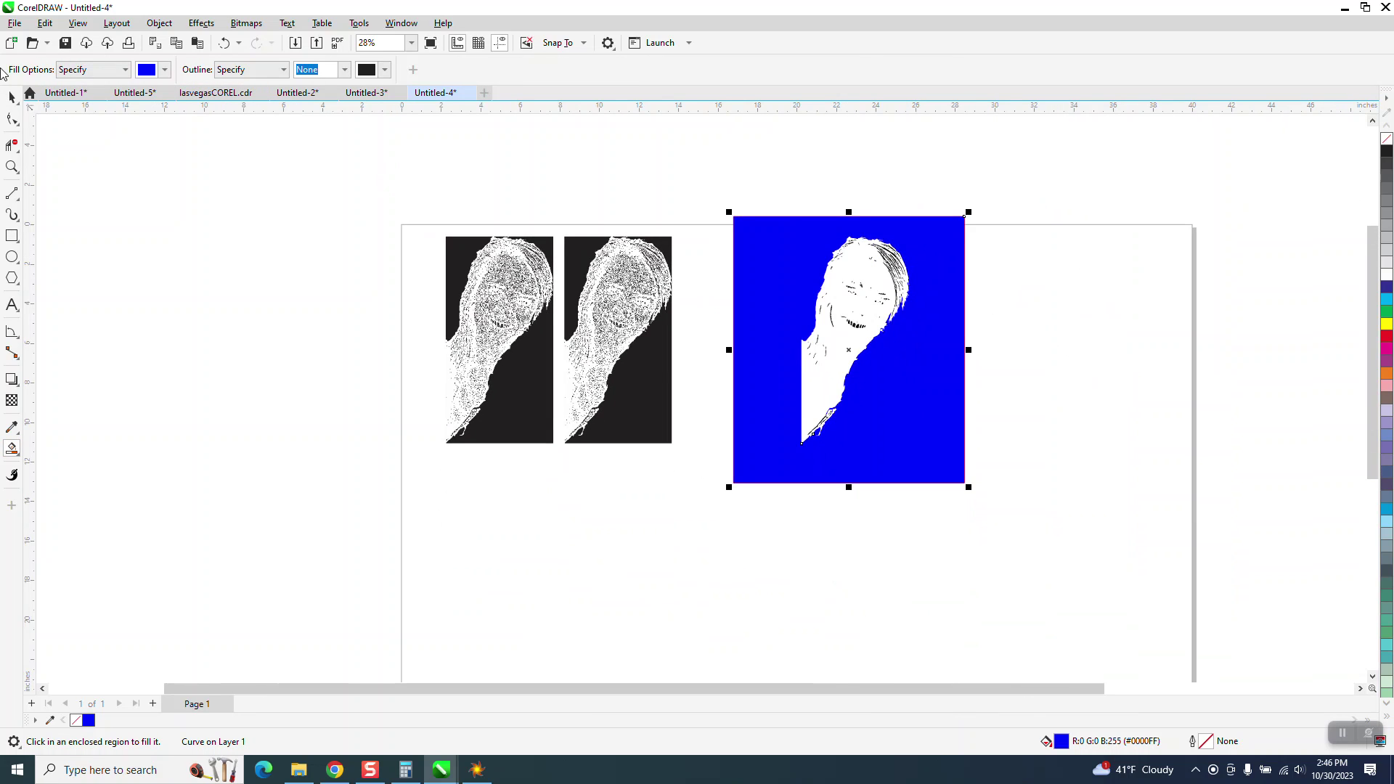
click(11, 98)
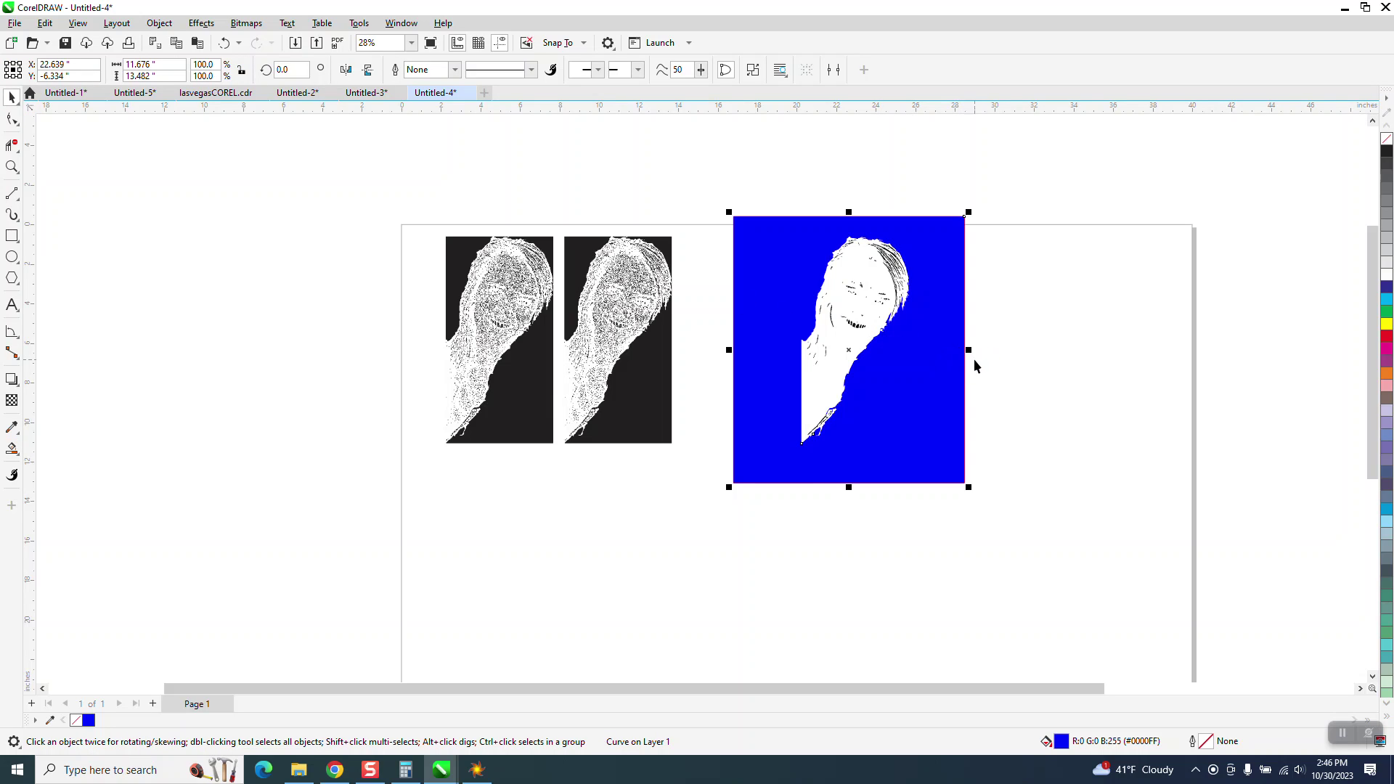
key(Right)
key(Right)
click(1092, 312)
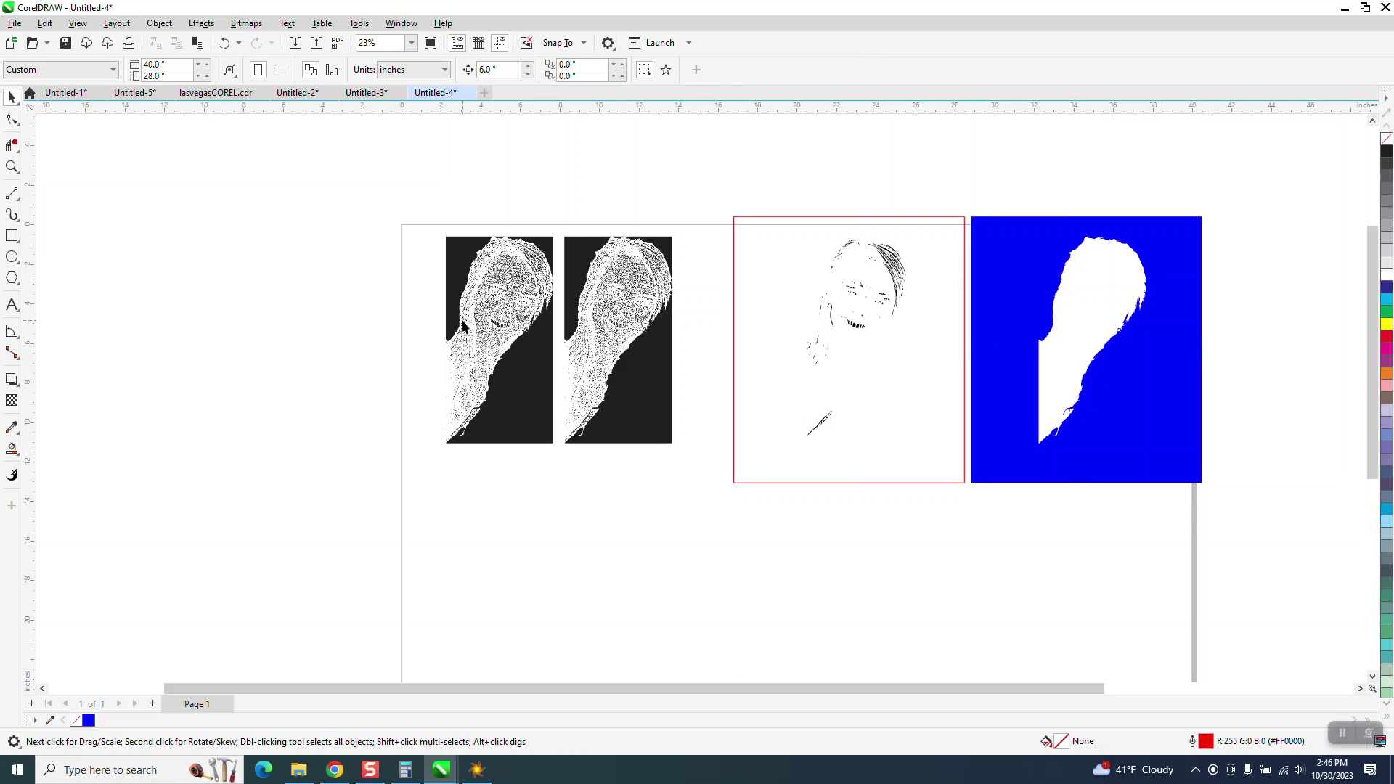
Set the Smart Fill colour to green and fill the head-shaped opening in the blue shape.
click(11, 449)
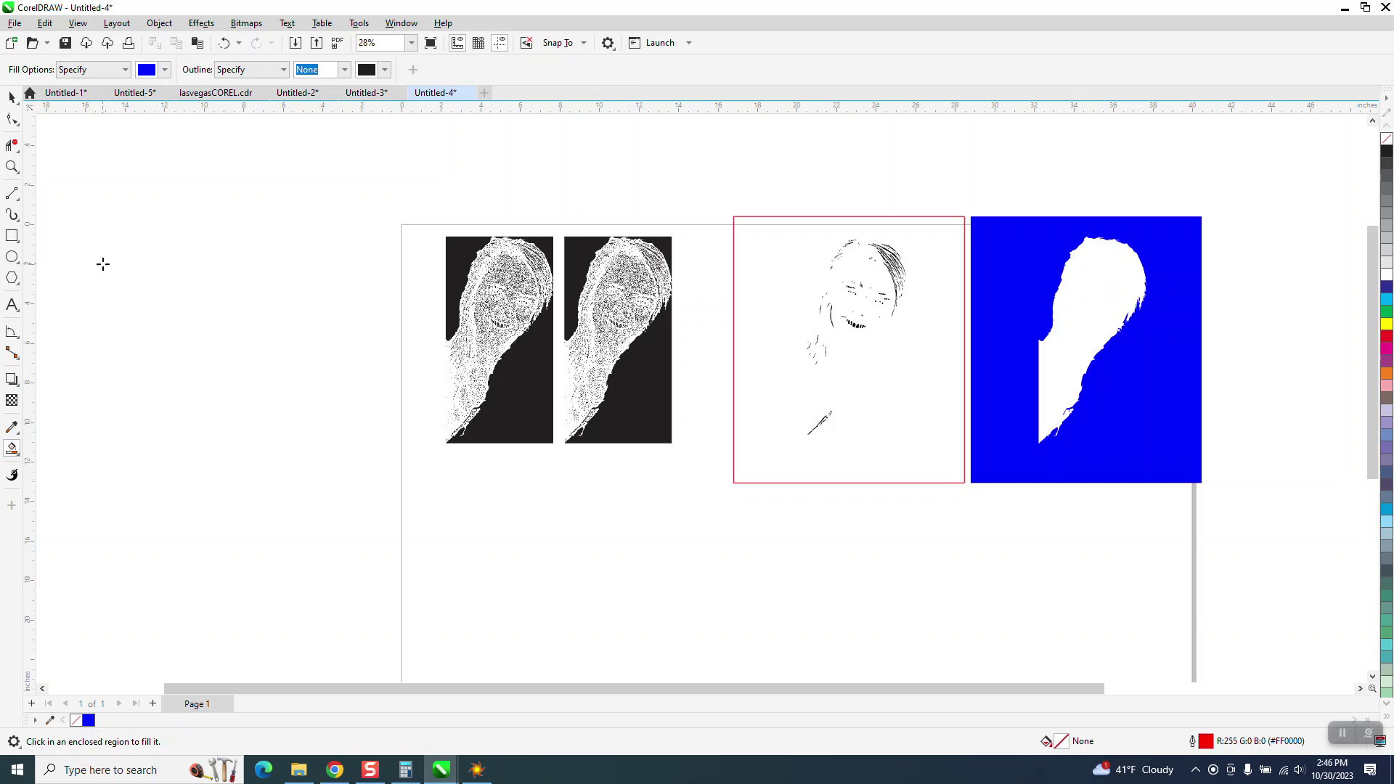
click(165, 70)
click(244, 160)
click(1065, 327)
click(1080, 312)
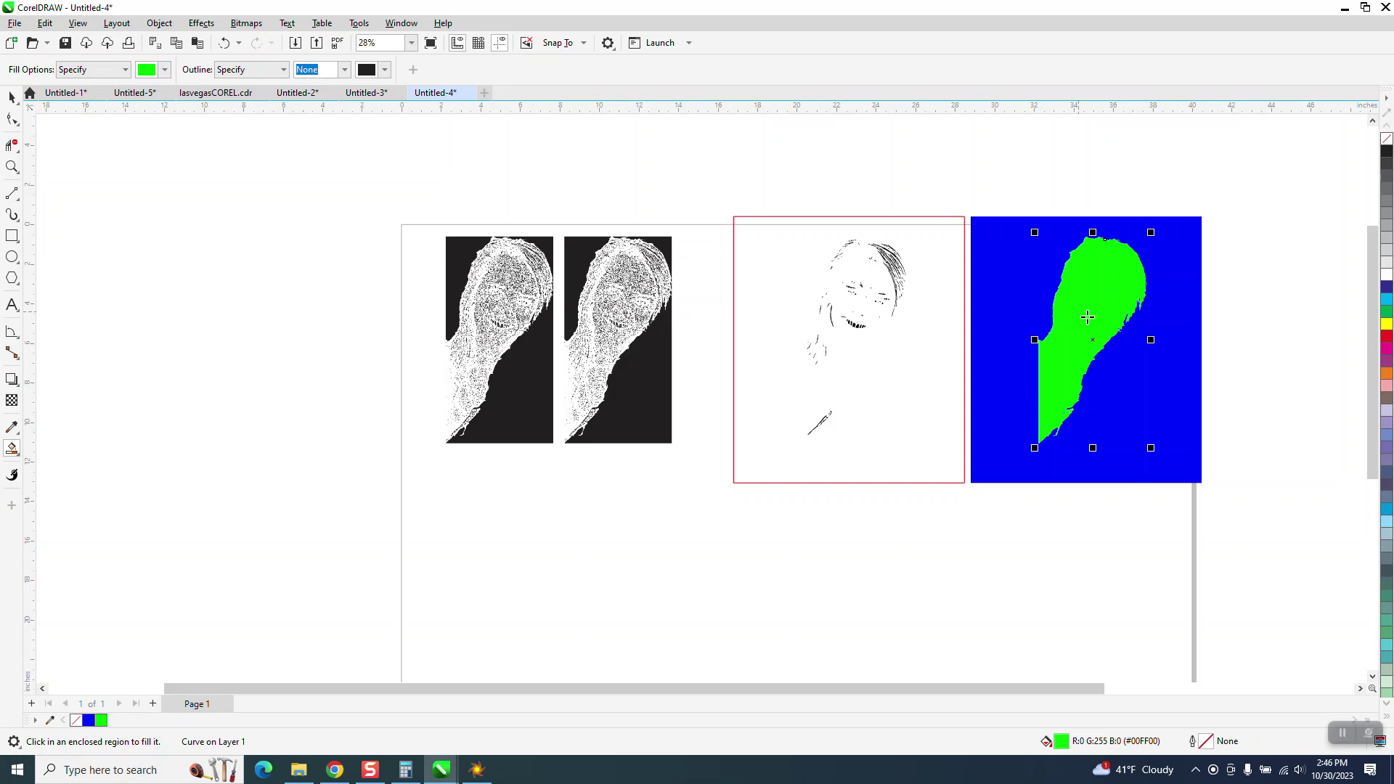
Move the green silhouette 24 inches to the left so that it covers the second bitmap portrait.
key(Right)
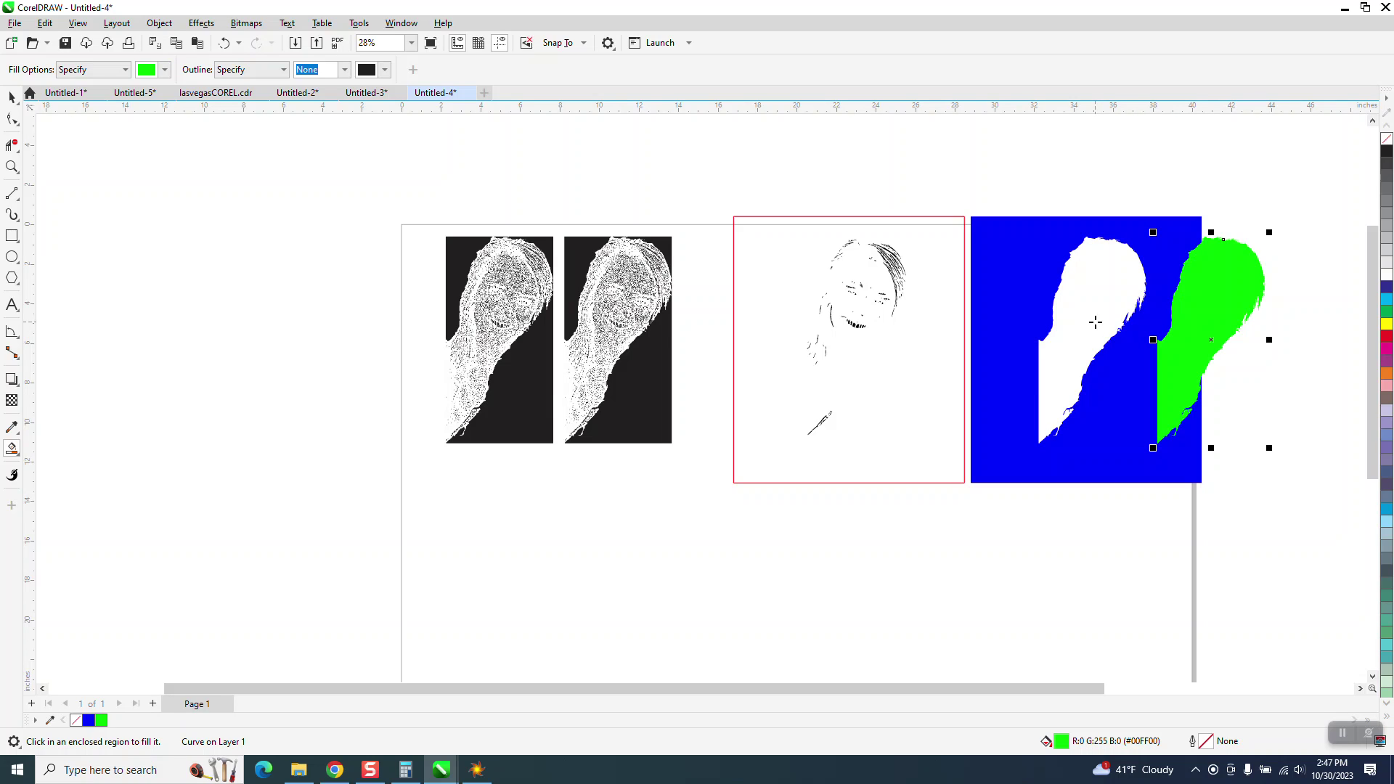
key(Left)
key(Left)
key(Left)
key(Left)
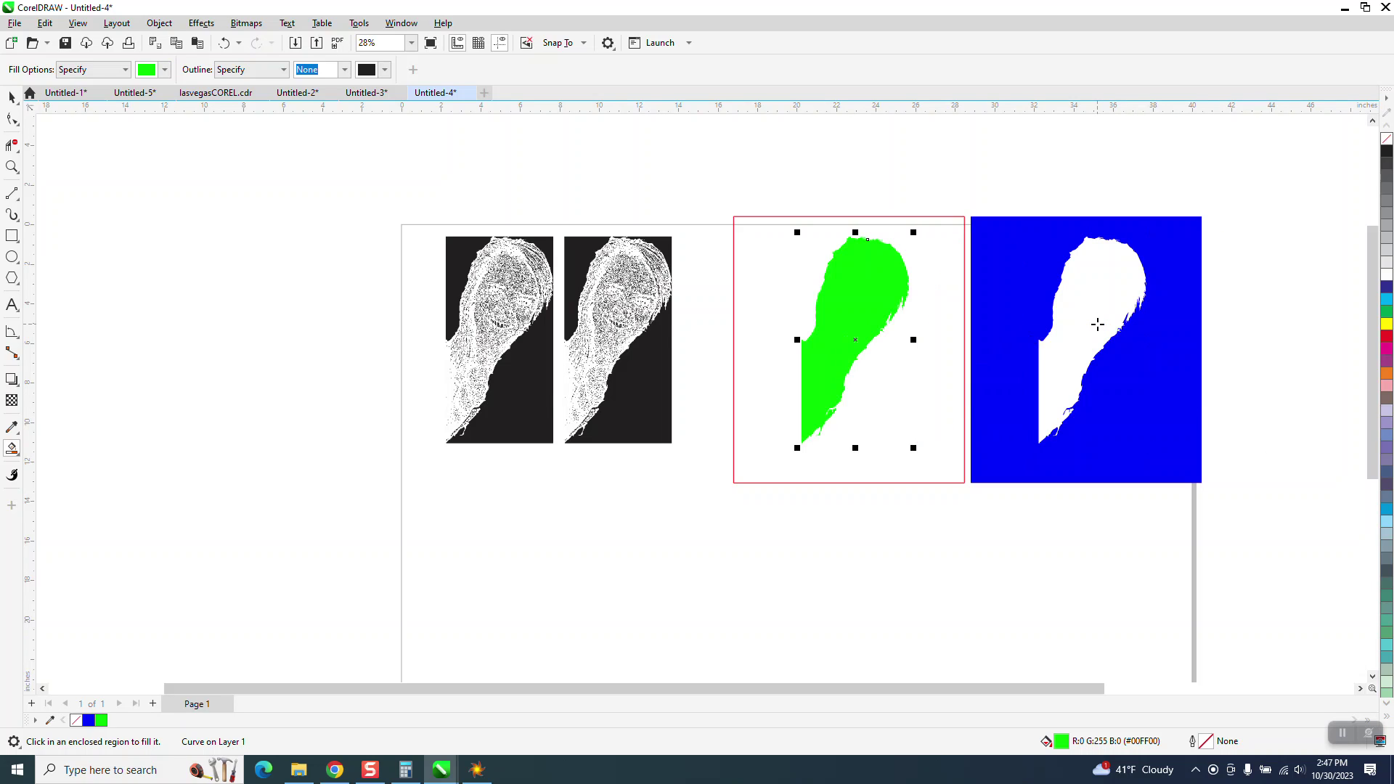
key(Left)
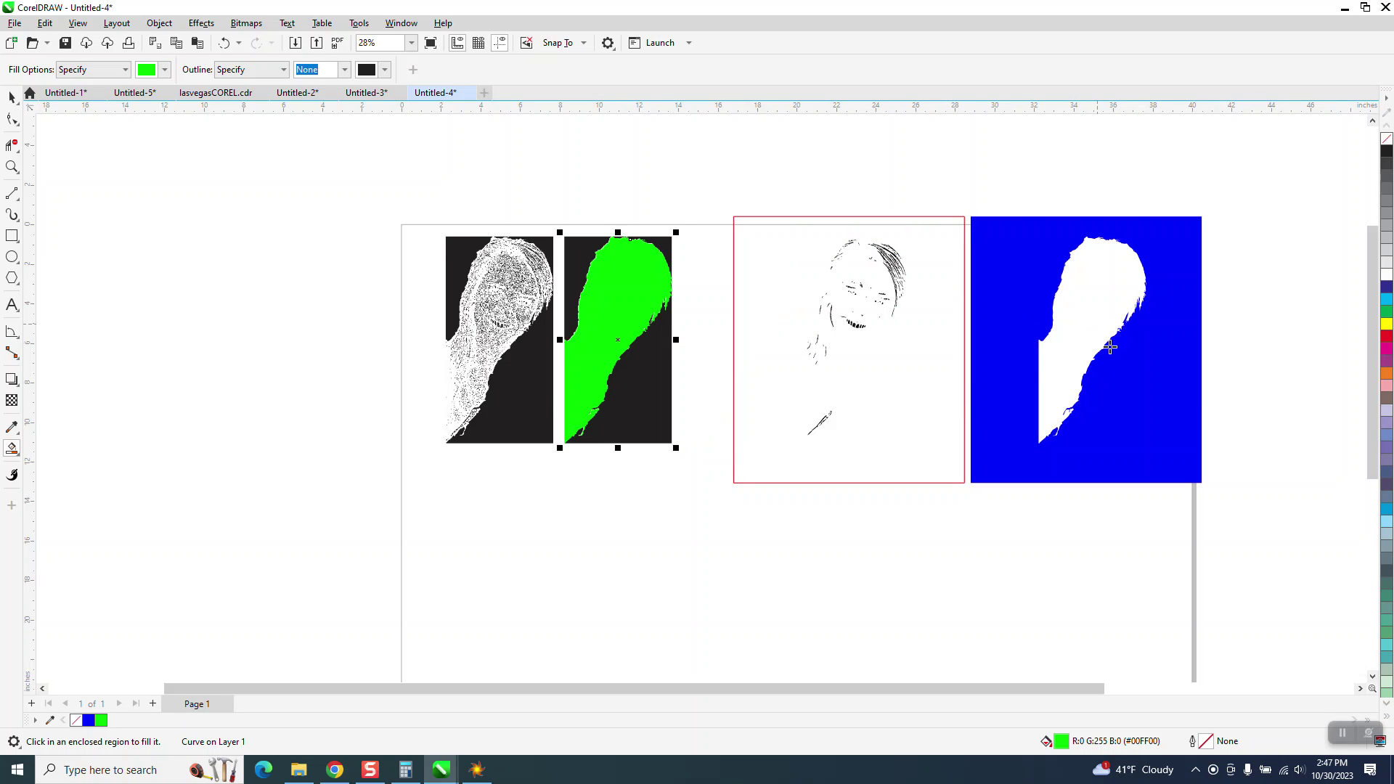
Intersect the green silhouette with the portrait bitmap beneath it and move the resulting cutout 12 inches down.
click(13, 165)
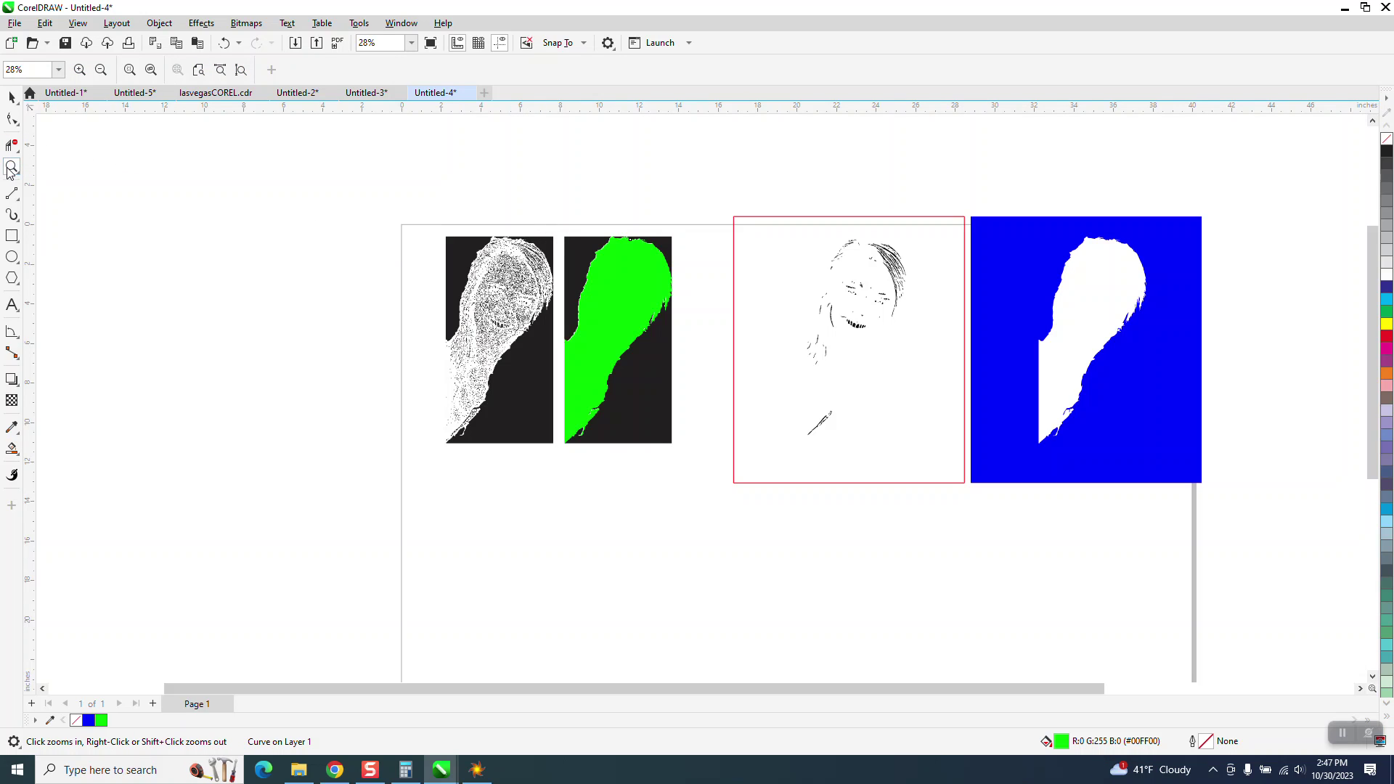
click(769, 513)
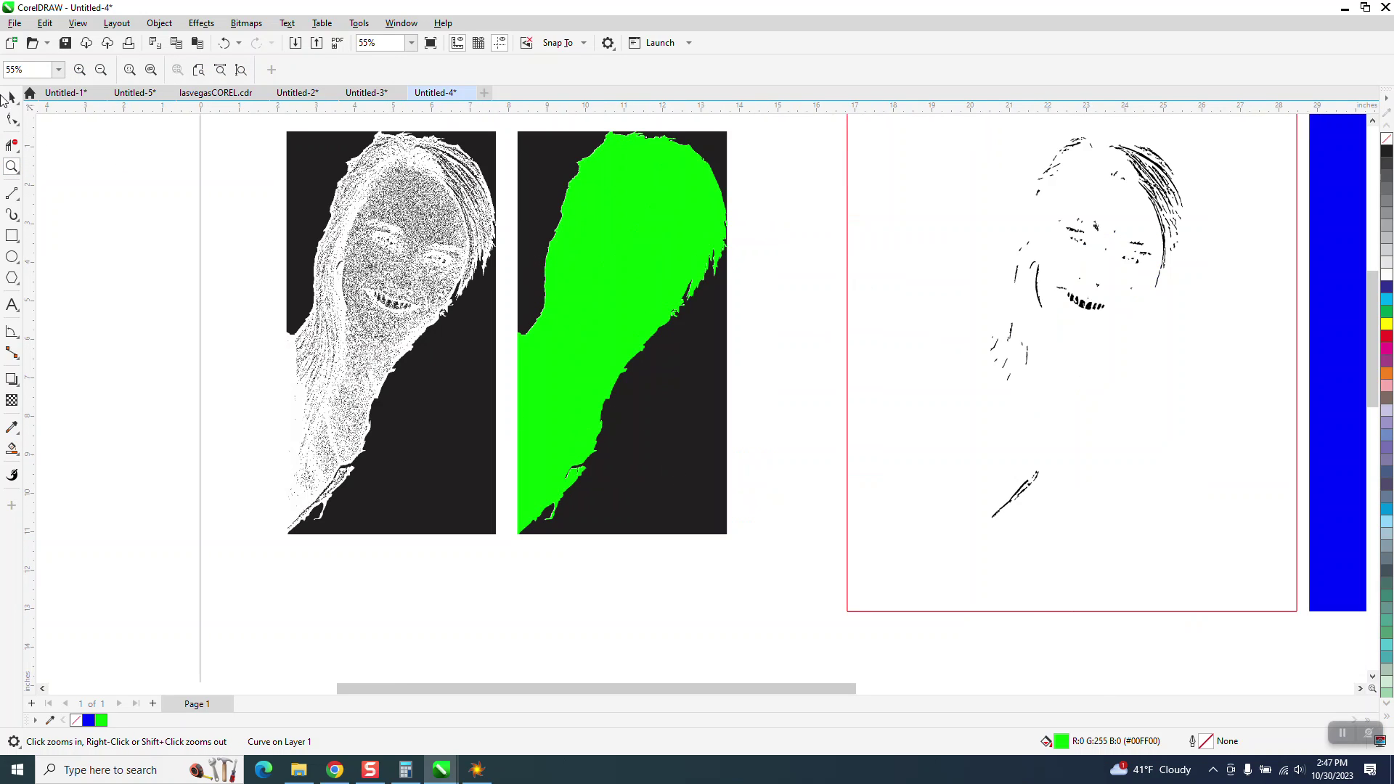
click(12, 97)
scroll(507, 374, down, 1)
drag(506, 238, 719, 543)
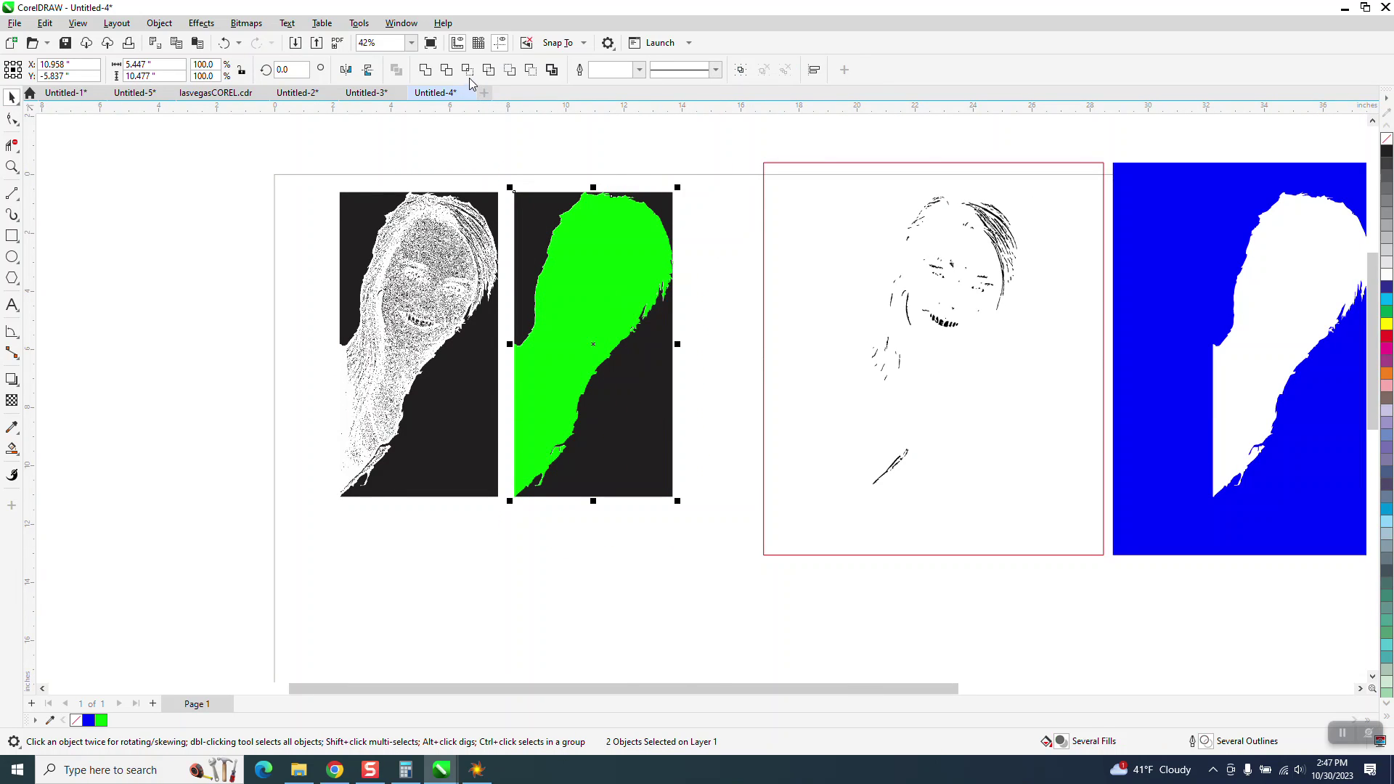
click(468, 71)
scroll(544, 152, down, 2)
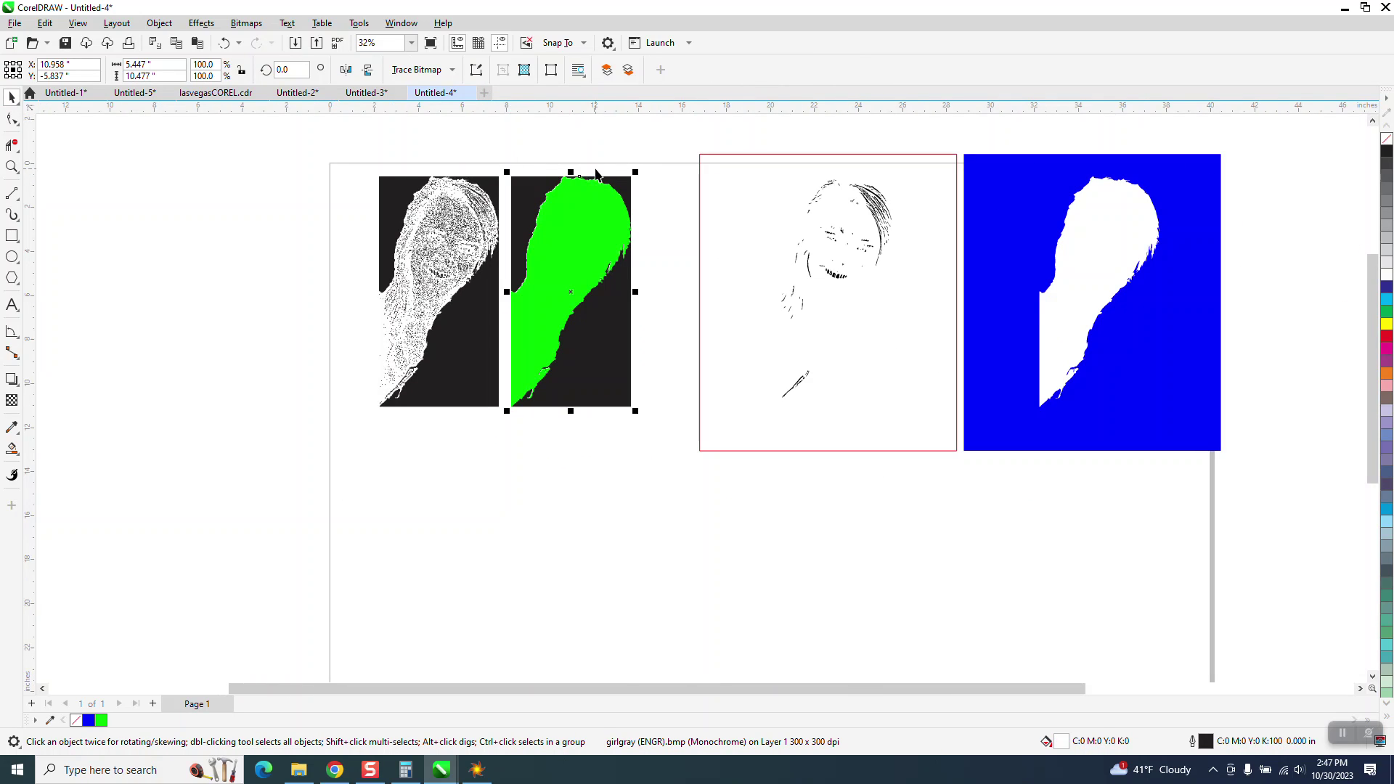
drag(609, 194, 611, 463)
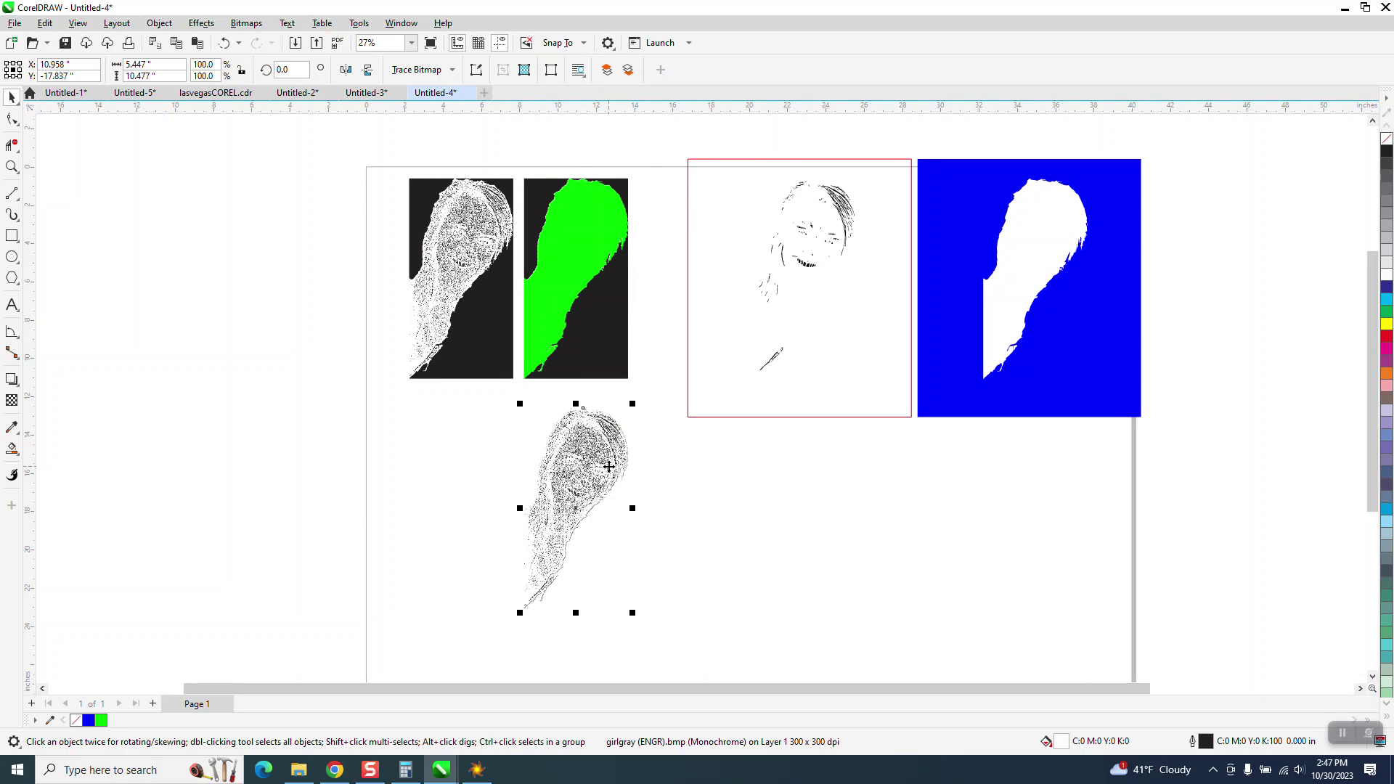
Delete everything except the background-free portrait cutout and move the cutout to the page's upper-left corner.
drag(557, 314, 667, 303)
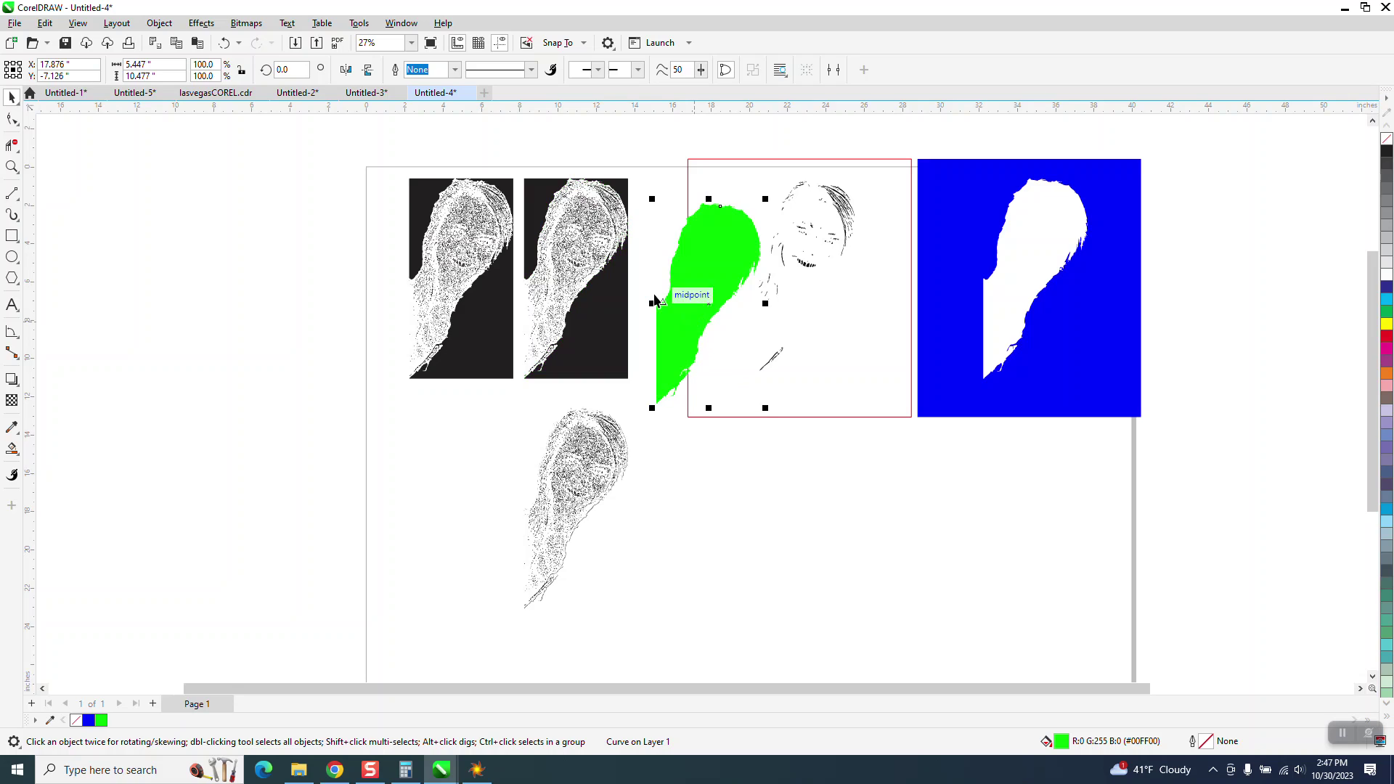
drag(600, 470, 495, 461)
drag(869, 400, 1160, 439)
key(Delete)
drag(515, 456, 496, 239)
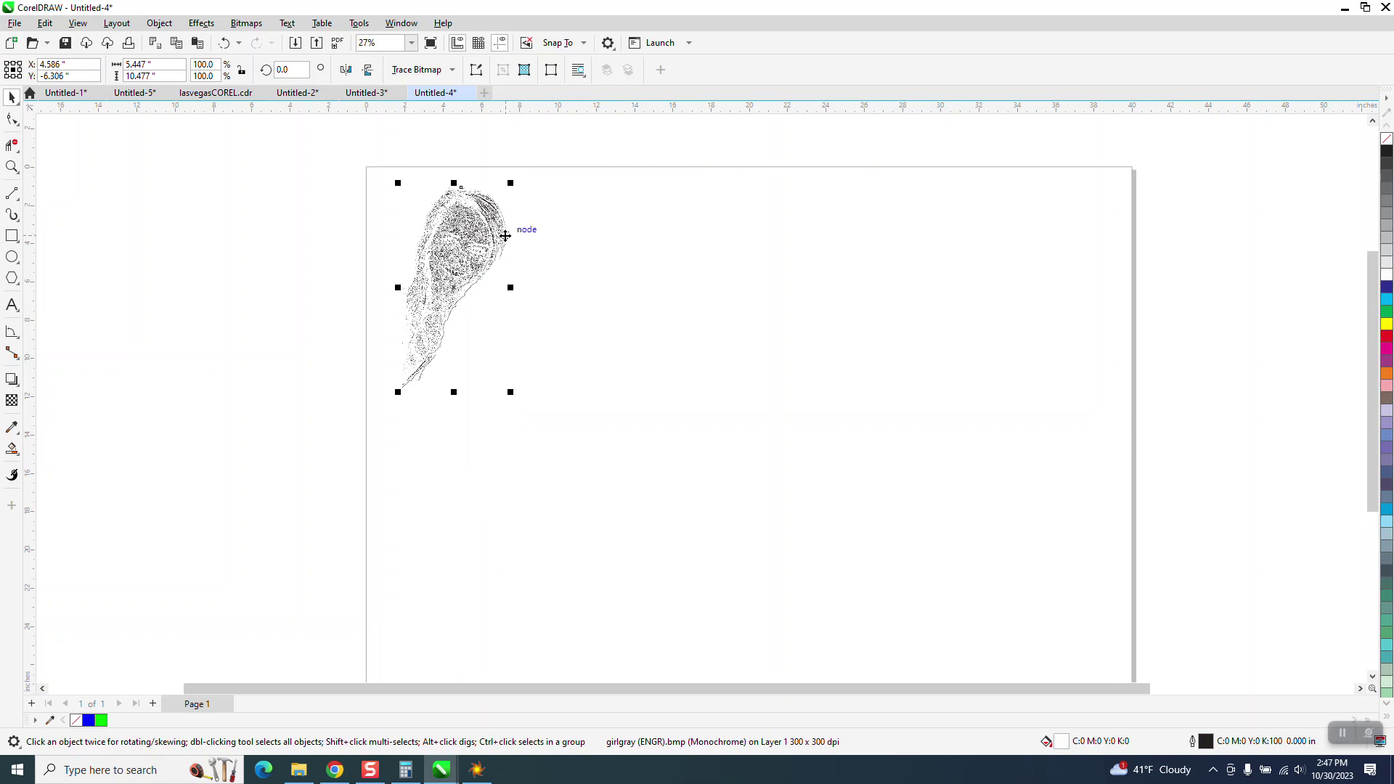
Duplicate the portrait cutout 6 inches to the right of the original.
key(ctrl+d)
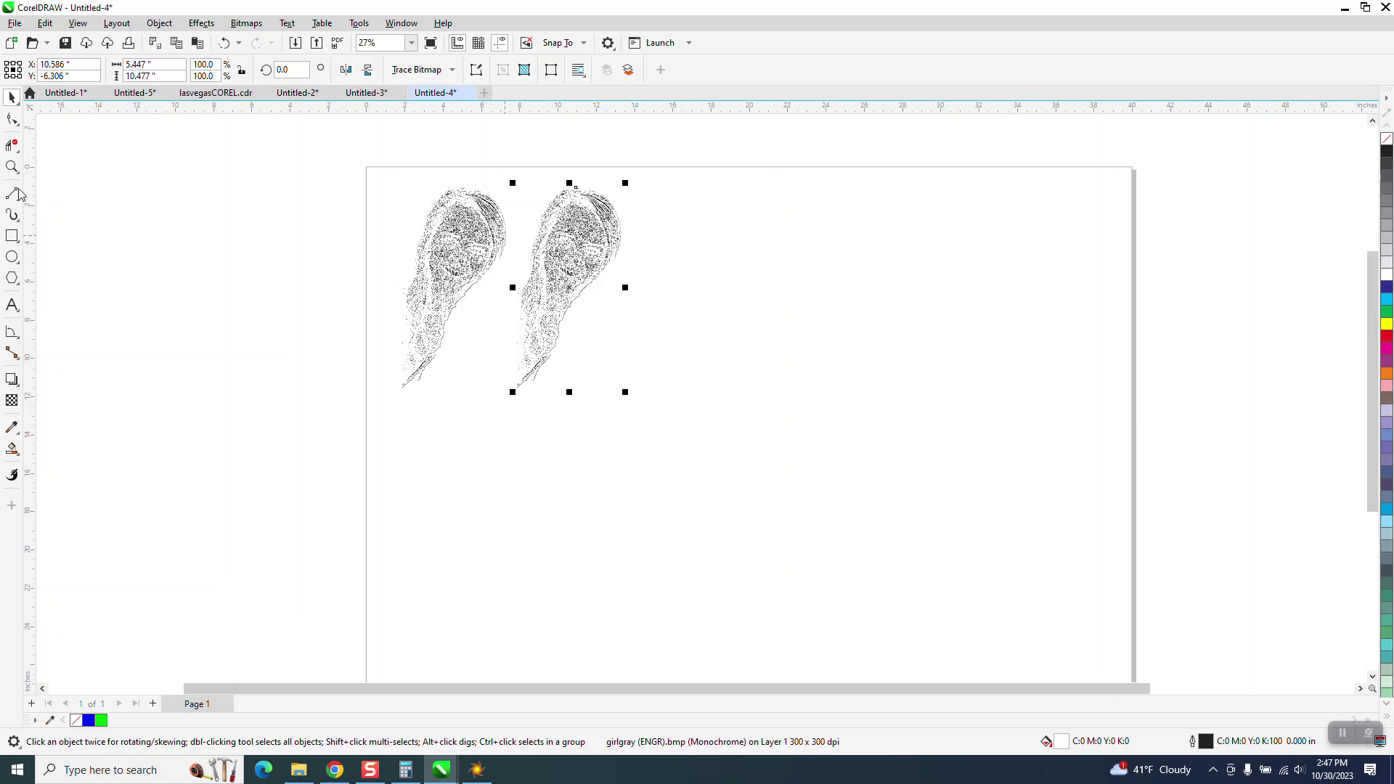
click(12, 167)
drag(367, 165, 799, 407)
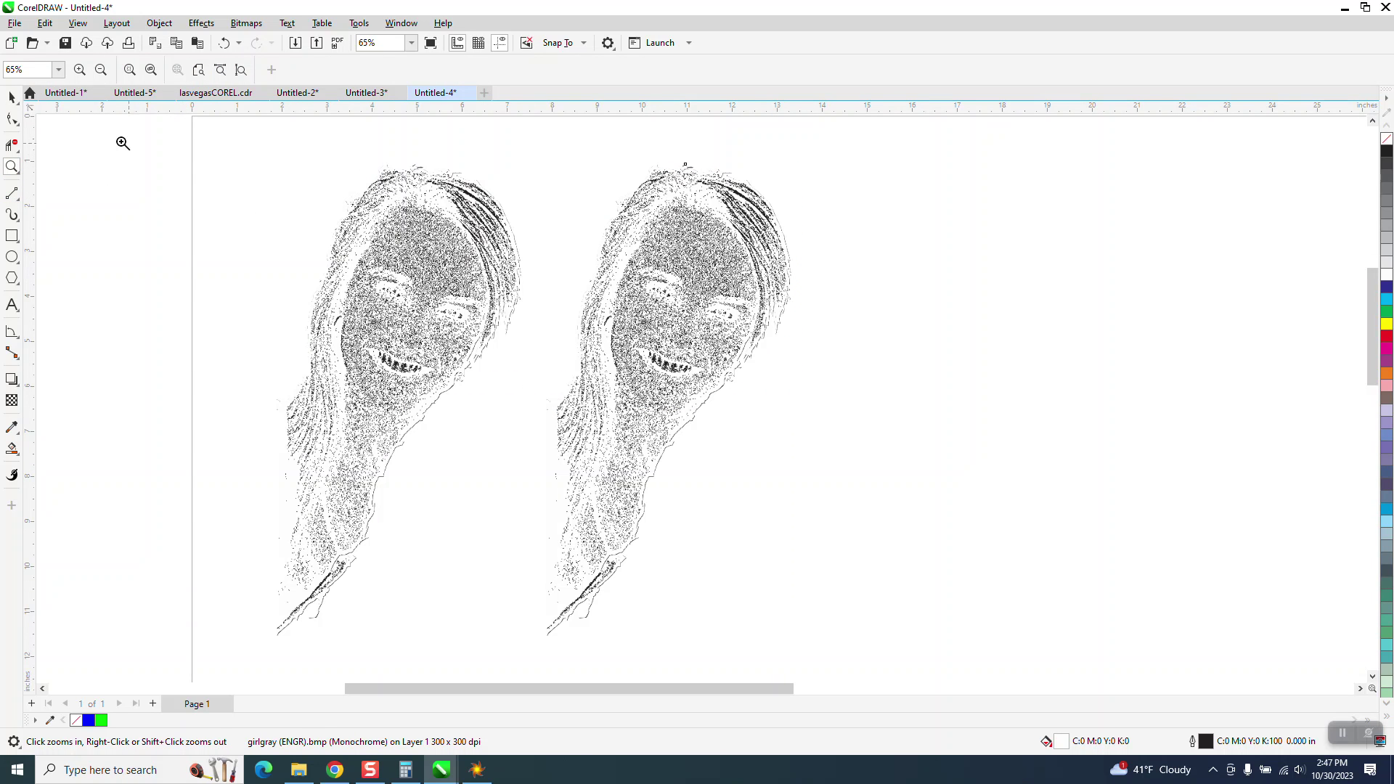
click(11, 96)
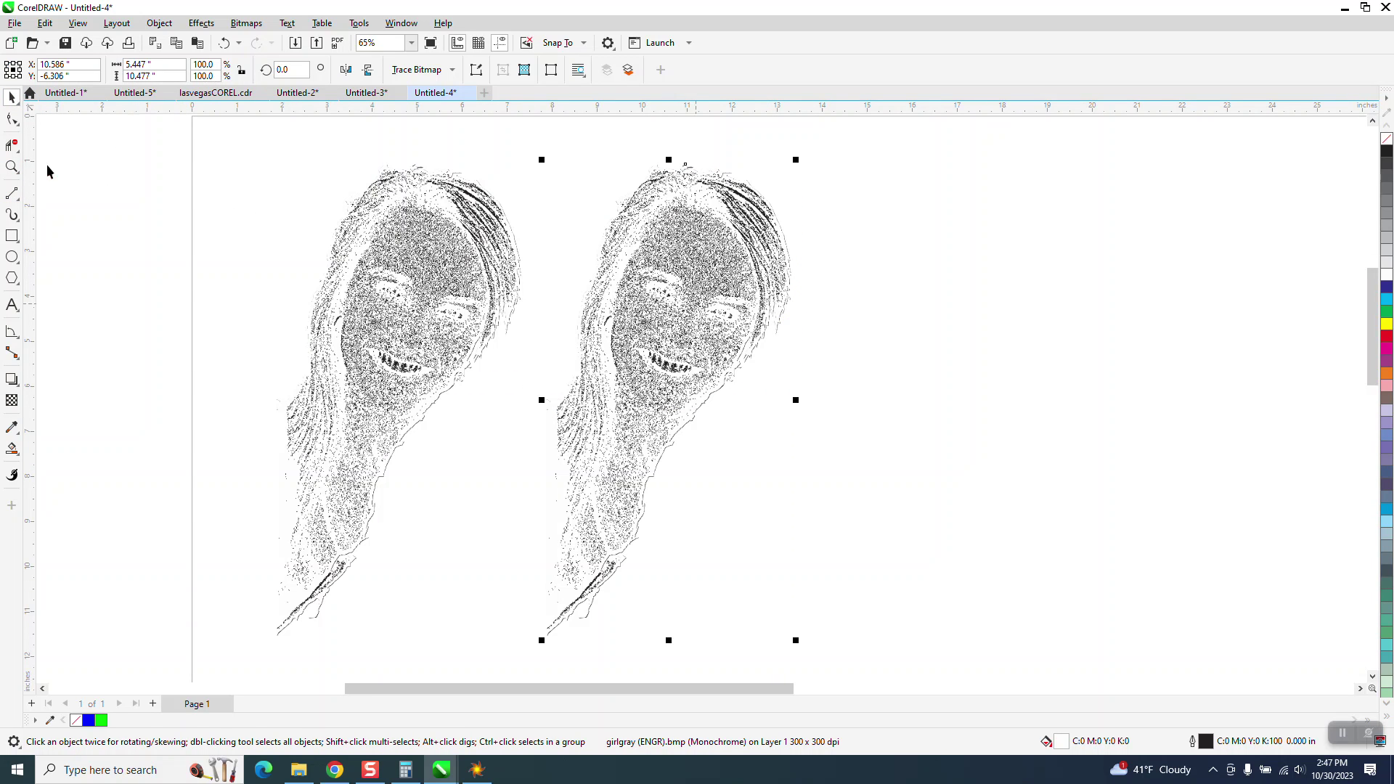
Crop the duplicated portrait cutout to a rectangle about 2.8 by 3 inches around the eyes, nose and mouth.
click(18, 149)
click(34, 142)
drag(629, 263, 755, 395)
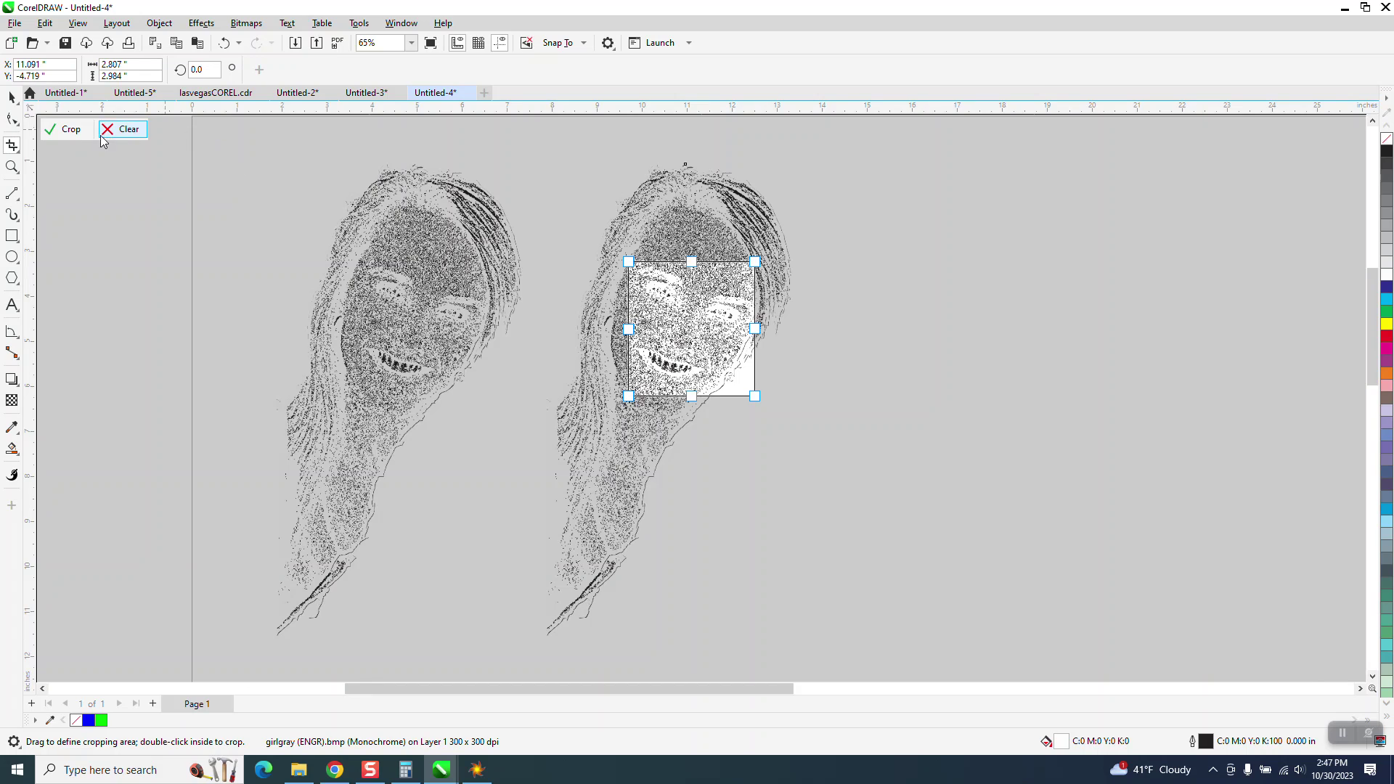
click(70, 129)
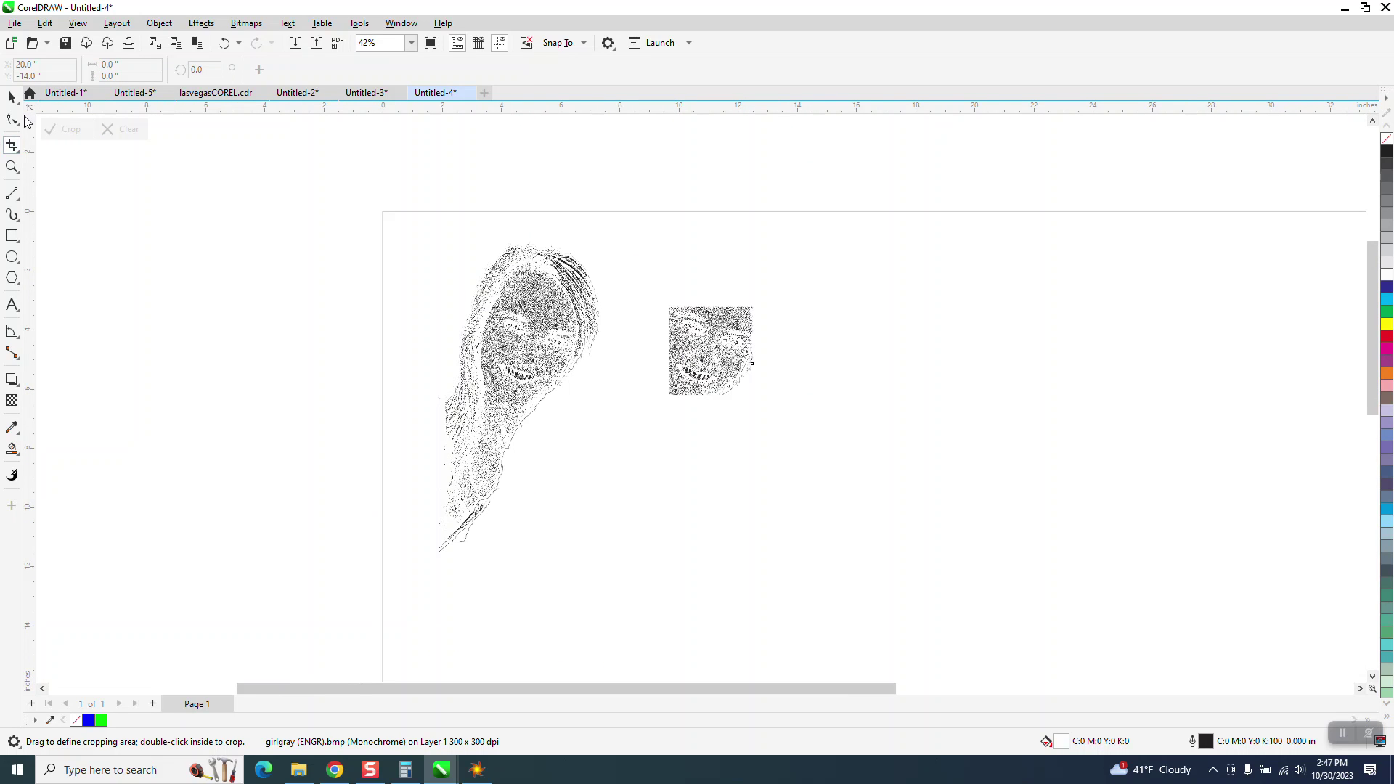
Move the full portrait cutout off the page's left edge and place the cropped face in the page's upper-left corner.
click(12, 96)
drag(539, 349, 259, 350)
drag(723, 367, 443, 279)
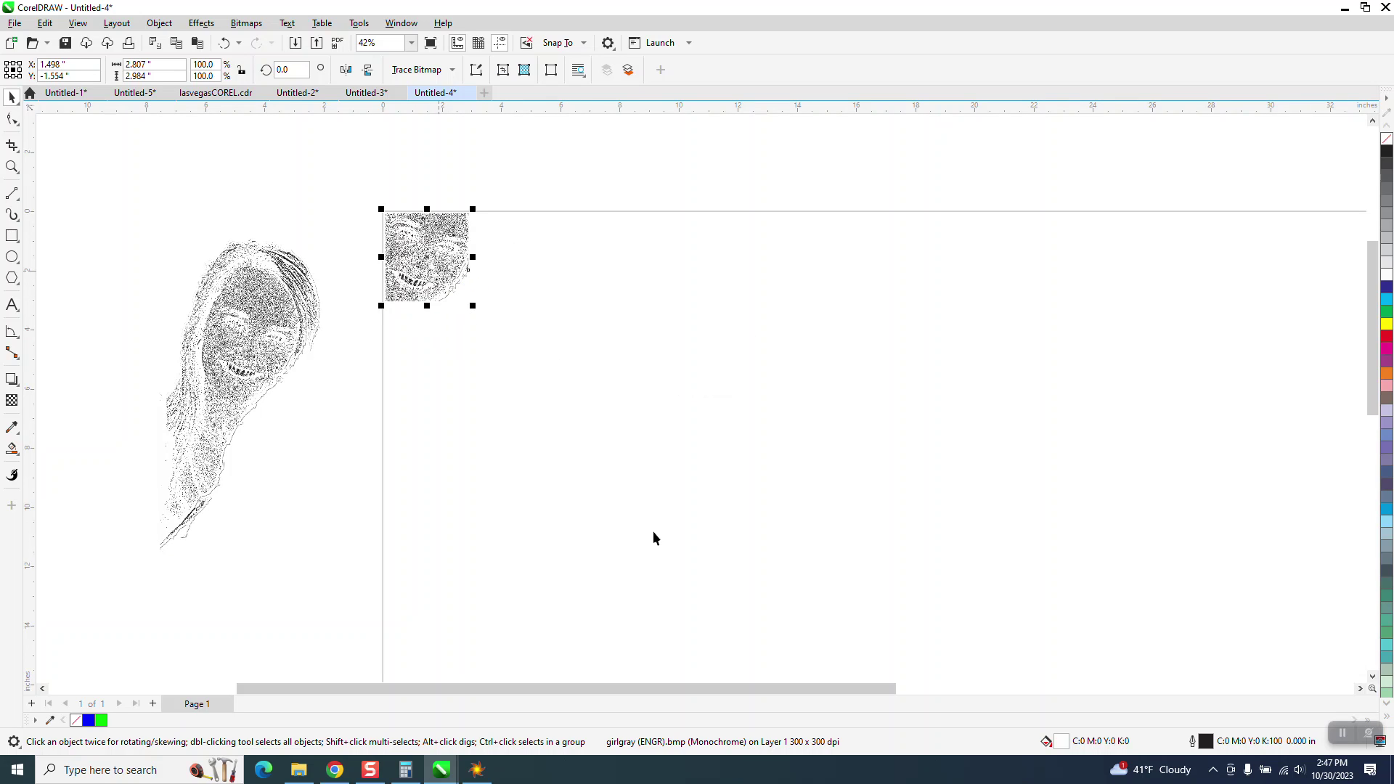
Examine the engraving dot pattern of the cropped face up close, including the eyes and teeth.
click(12, 167)
drag(363, 204, 696, 450)
scroll(640, 423, down, 1)
scroll(601, 410, down, 4)
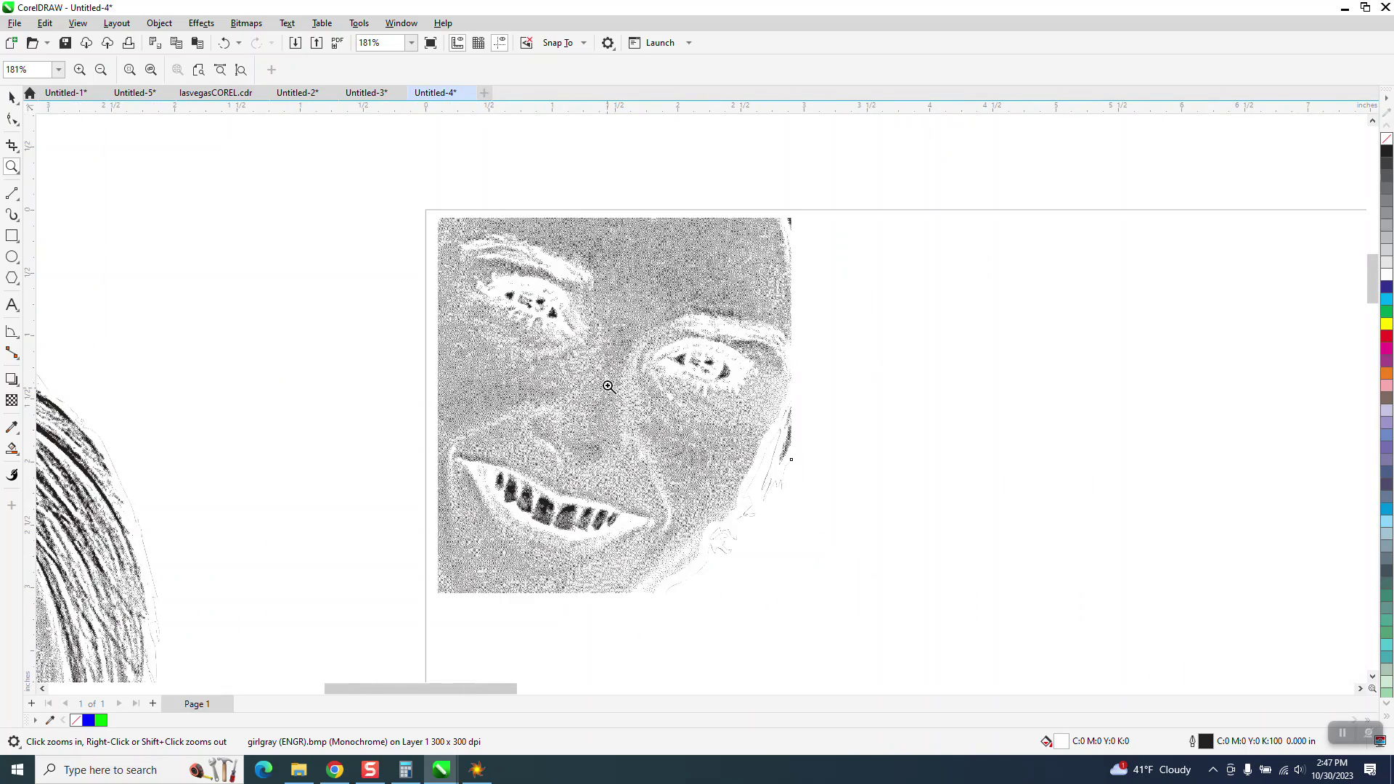
scroll(614, 385, down, 3)
scroll(619, 380, down, 2)
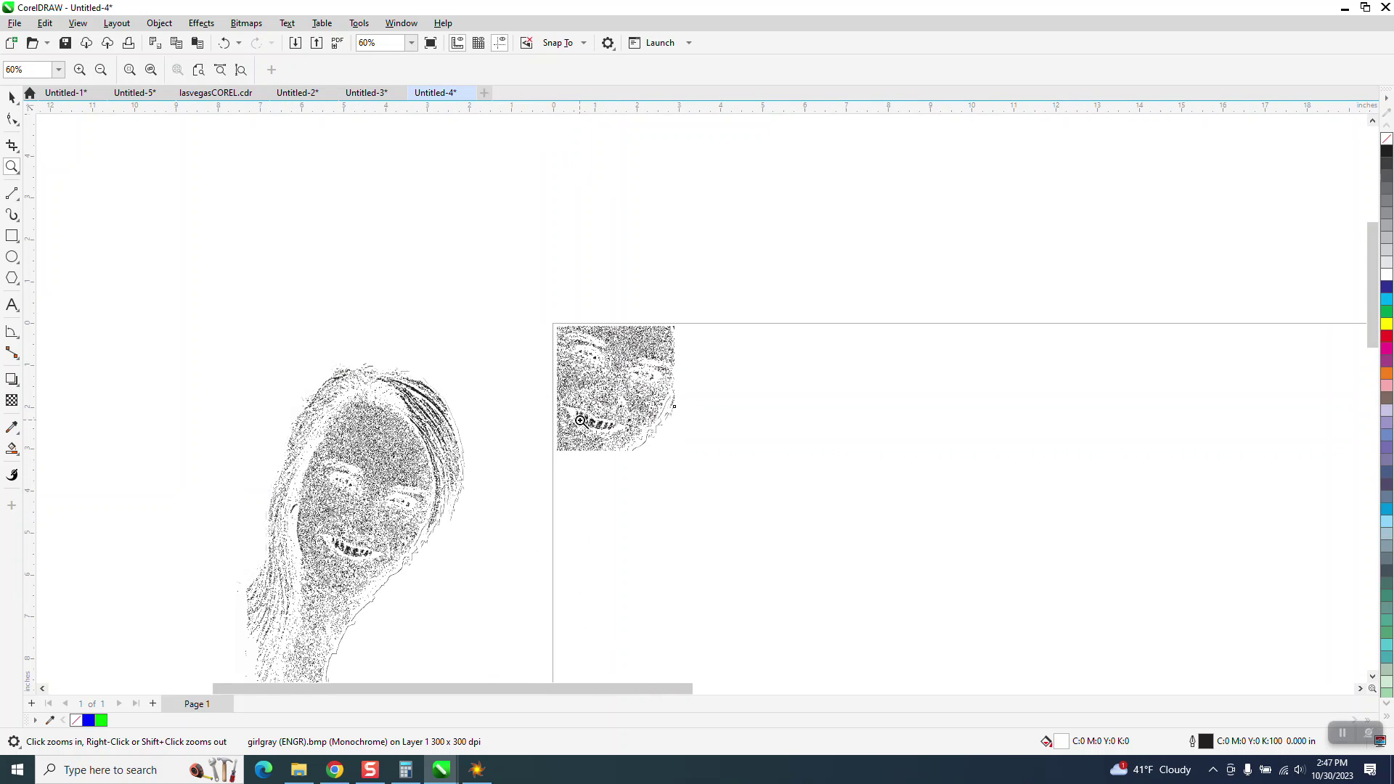
scroll(637, 386, down, 2)
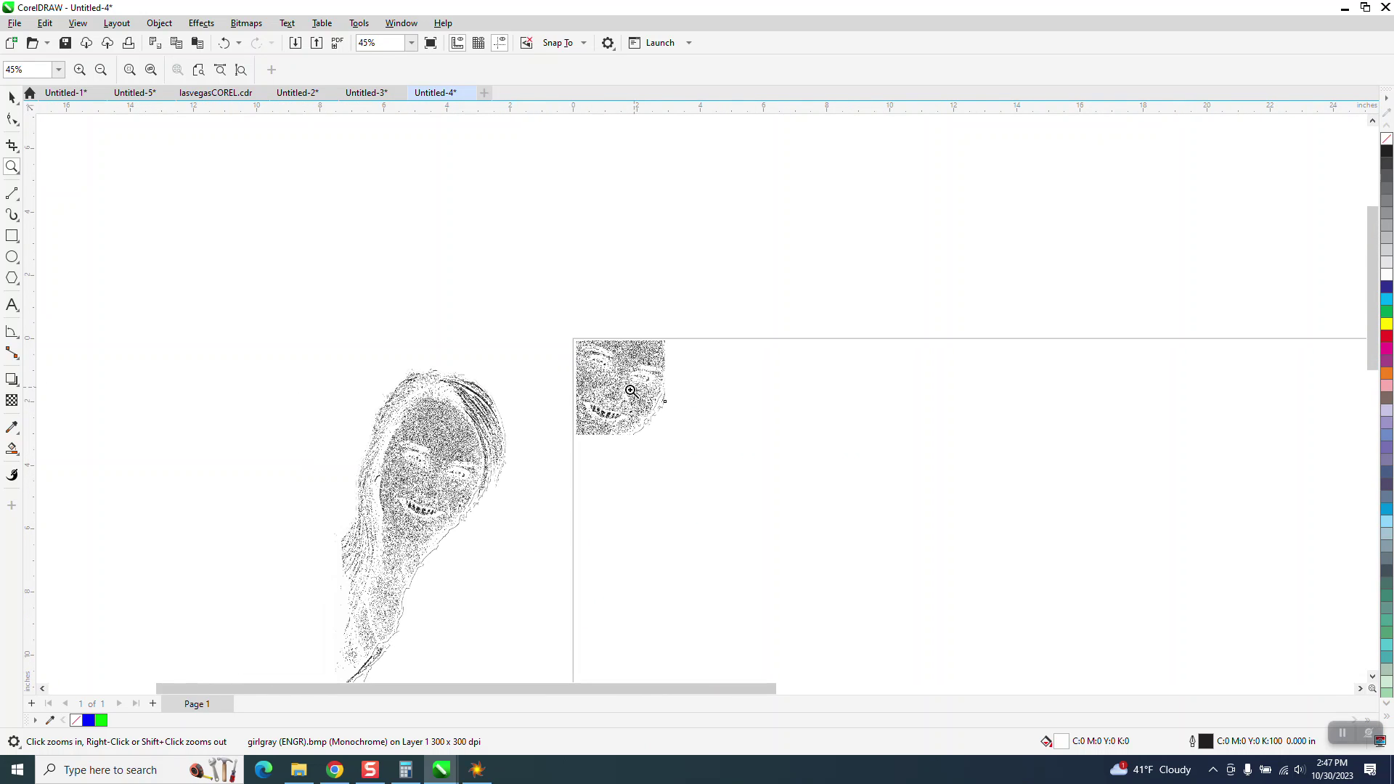